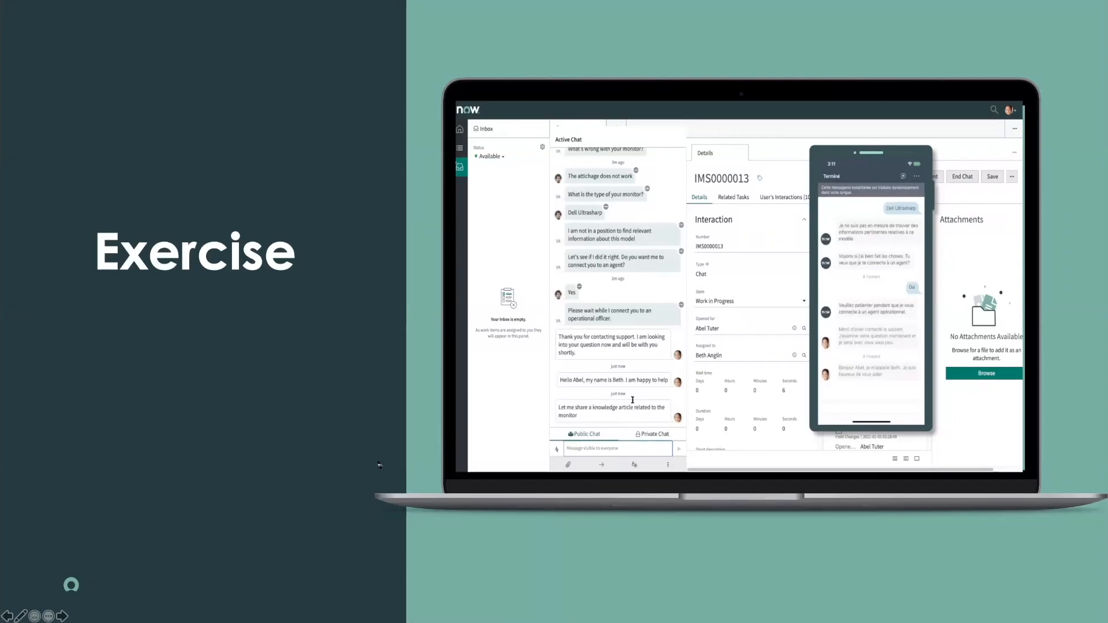
Step: Search all applications for "dynamic translation for agent" and open the activation details of the Dynamic Translation for Agent Chat plugin
{"action": "key", "text": "Escape"}
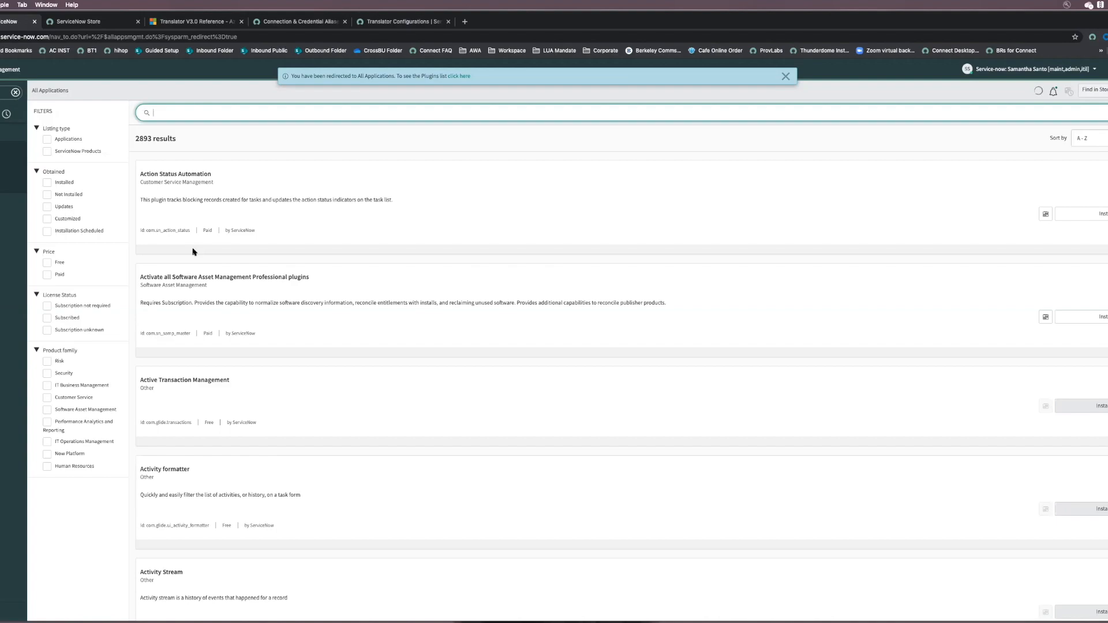
{"action": "type", "text": "dynam"}
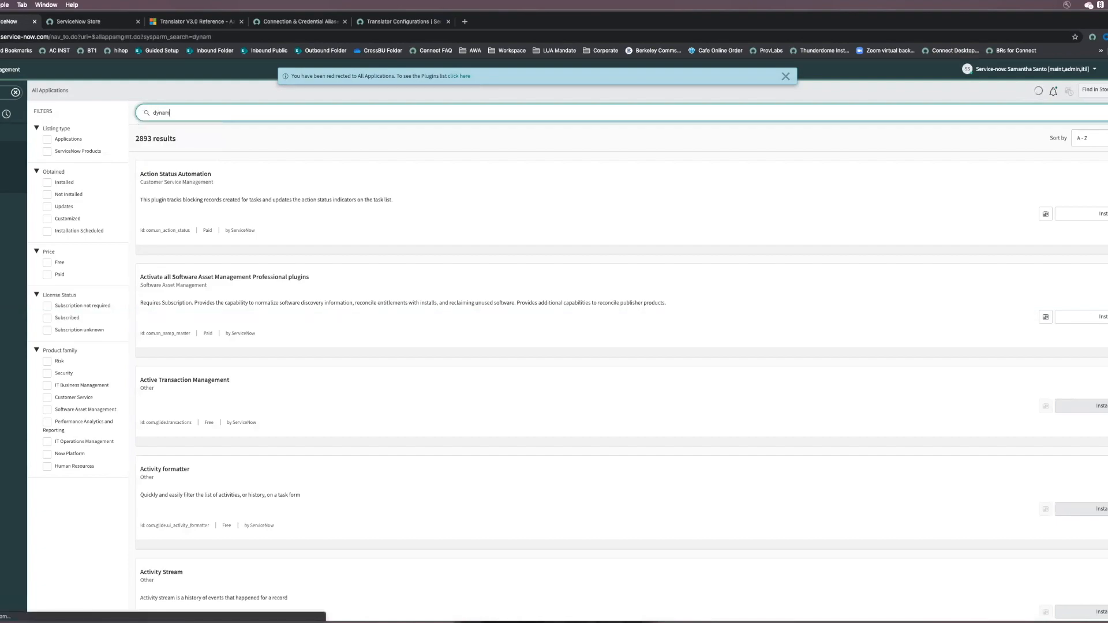
{"action": "type", "text": "ic tranl"}
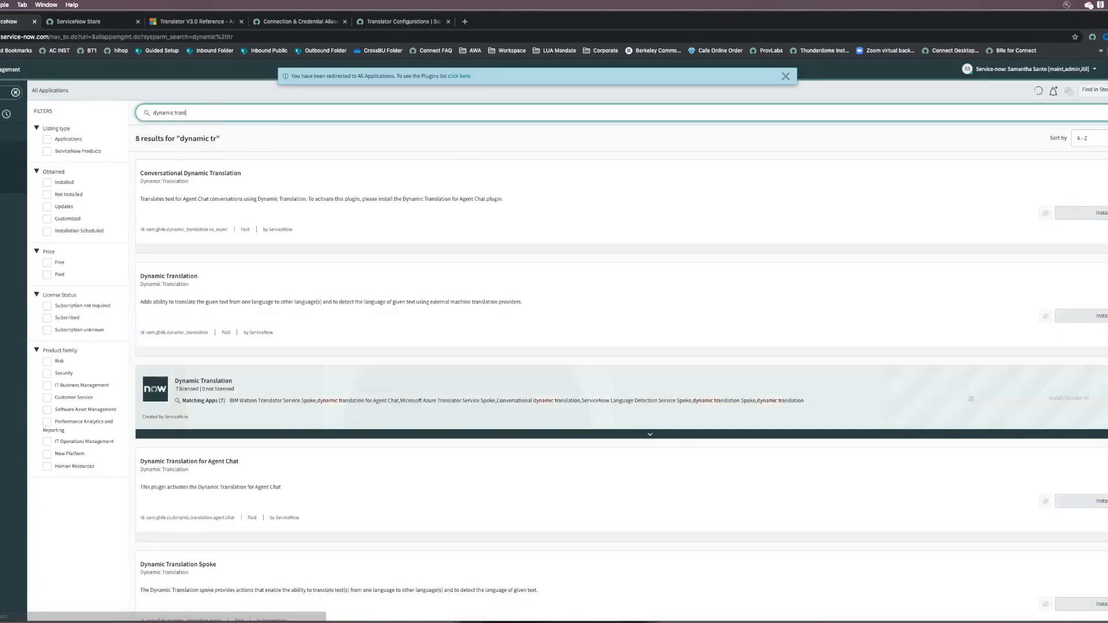
{"action": "type", "text": "sa"}
{"action": "key", "text": "BackSpace"}
{"action": "type", "text": "slation"}
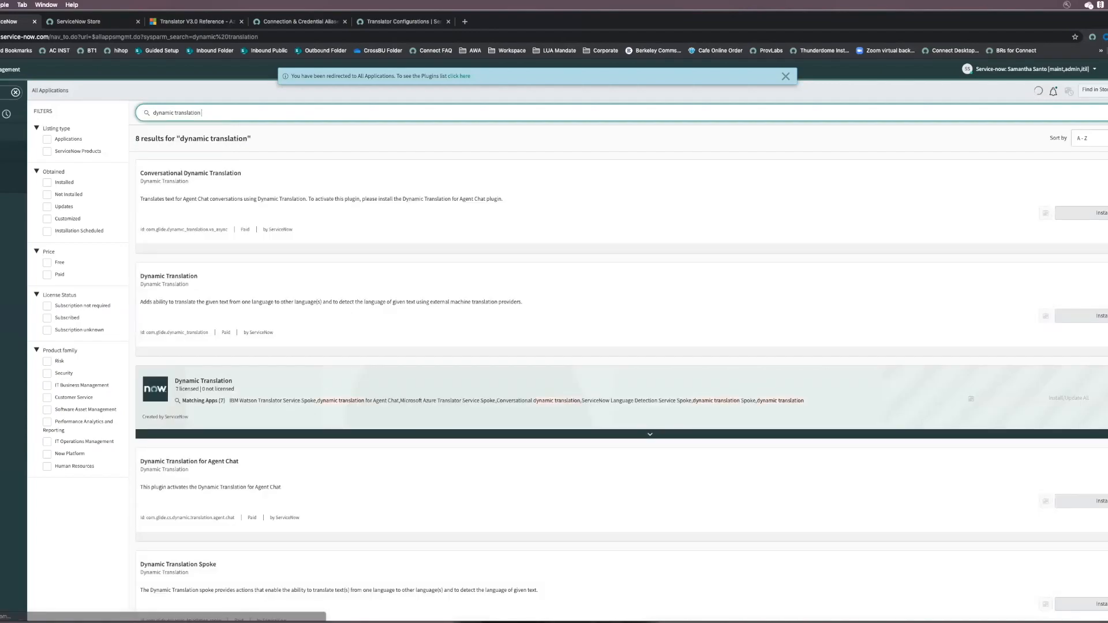
{"action": "type", "text": " for agent"}
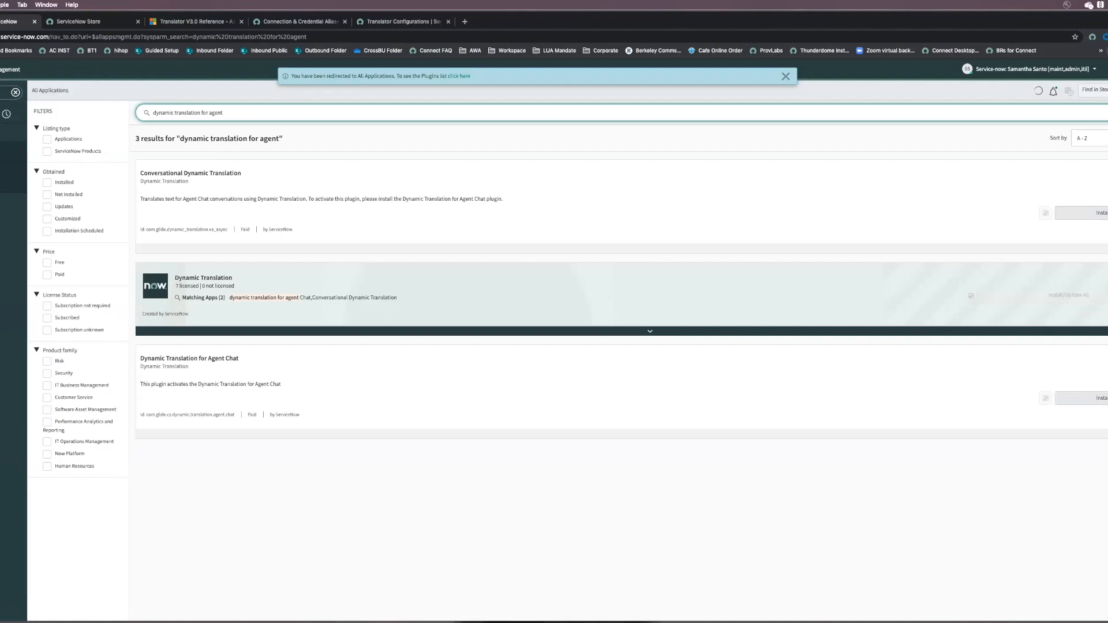
{"action": "left_click", "coordinate": [1102, 399]}
{"action": "left_click", "coordinate": [1103, 362]}
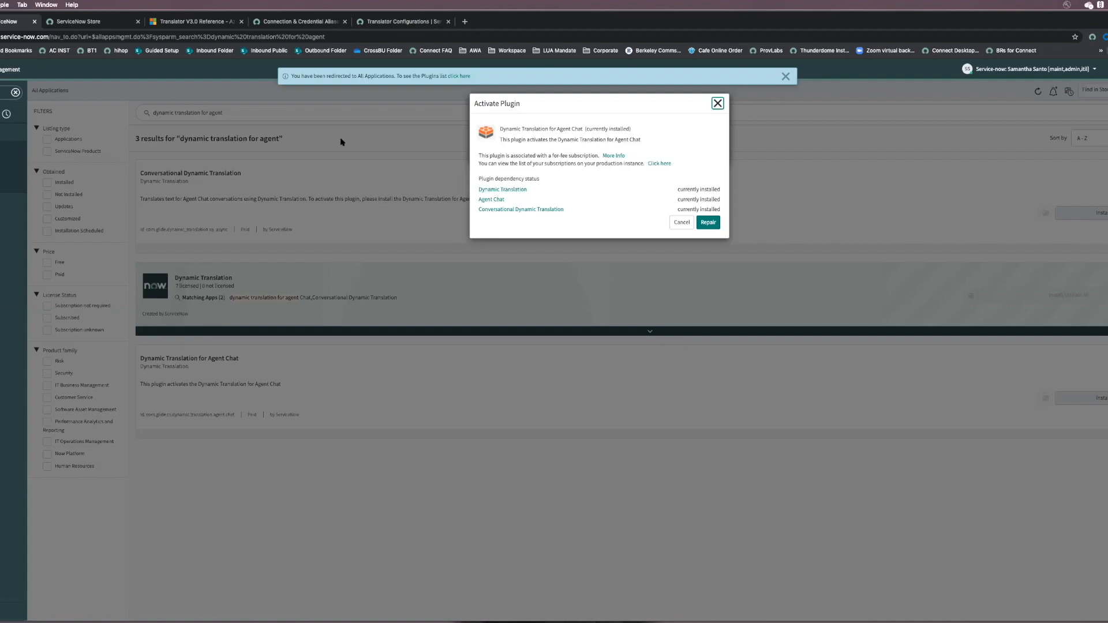
Step: Review the Google Cloud Translator Service Spoke store page and the secret key token request examples in the Azure Translator V3.0 reference
{"action": "left_click", "coordinate": [72, 22]}
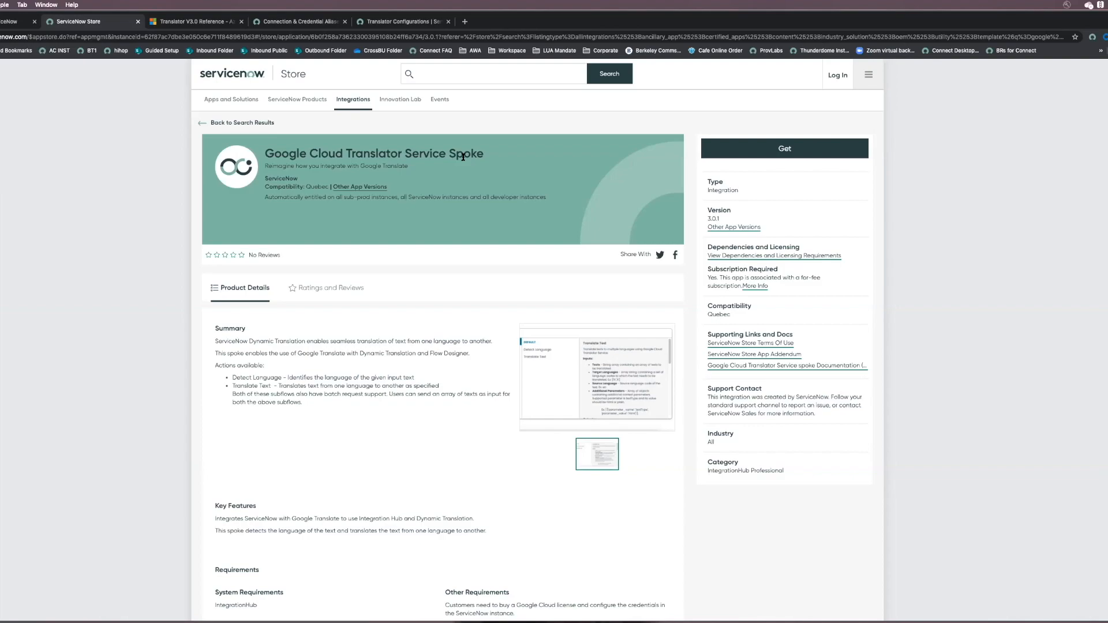
{"action": "key", "text": "super+equal"}
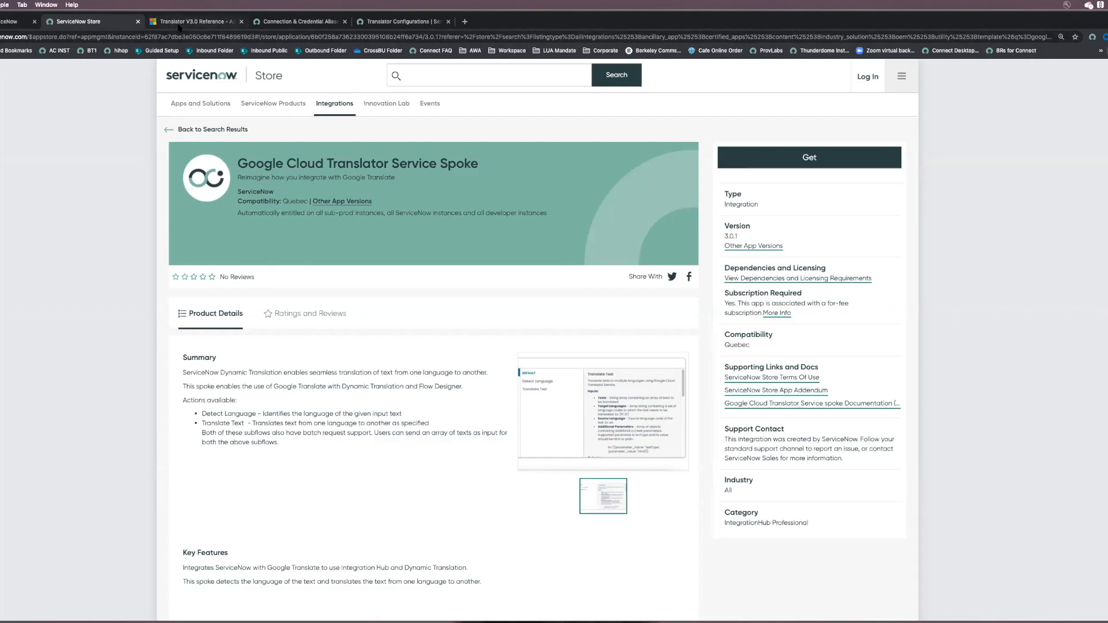
{"action": "left_click", "coordinate": [178, 26]}
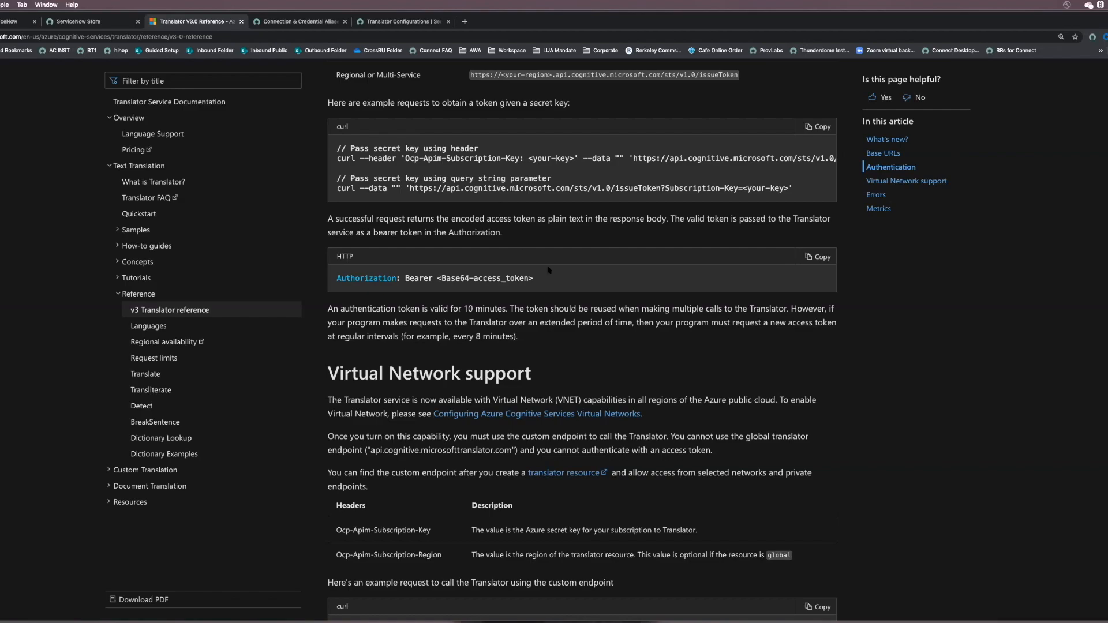
{"action": "scroll", "coordinate": [550, 270], "scroll_direction": "up", "scroll_amount": 1}
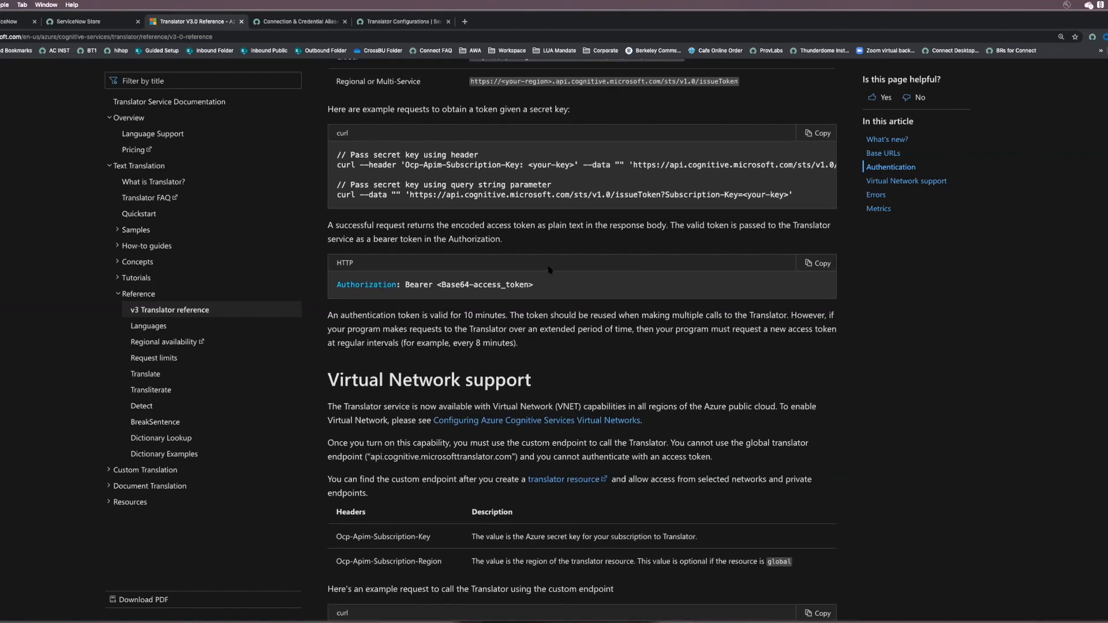
{"action": "left_click_drag", "start_coordinate": [525, 164], "coordinate": [621, 193]}
{"action": "triple_click", "coordinate": [621, 192]}
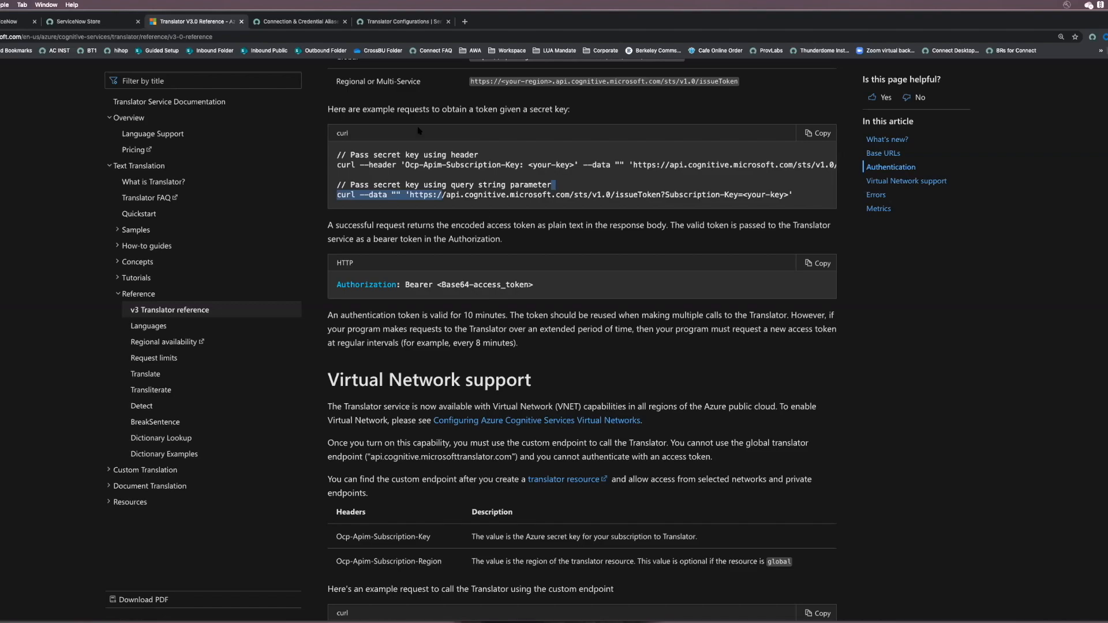
Step: Open the MicrosoftTranslation connection and credential alias and its test msft HTTP connection record, enlarged for reading
{"action": "left_click", "coordinate": [291, 23]}
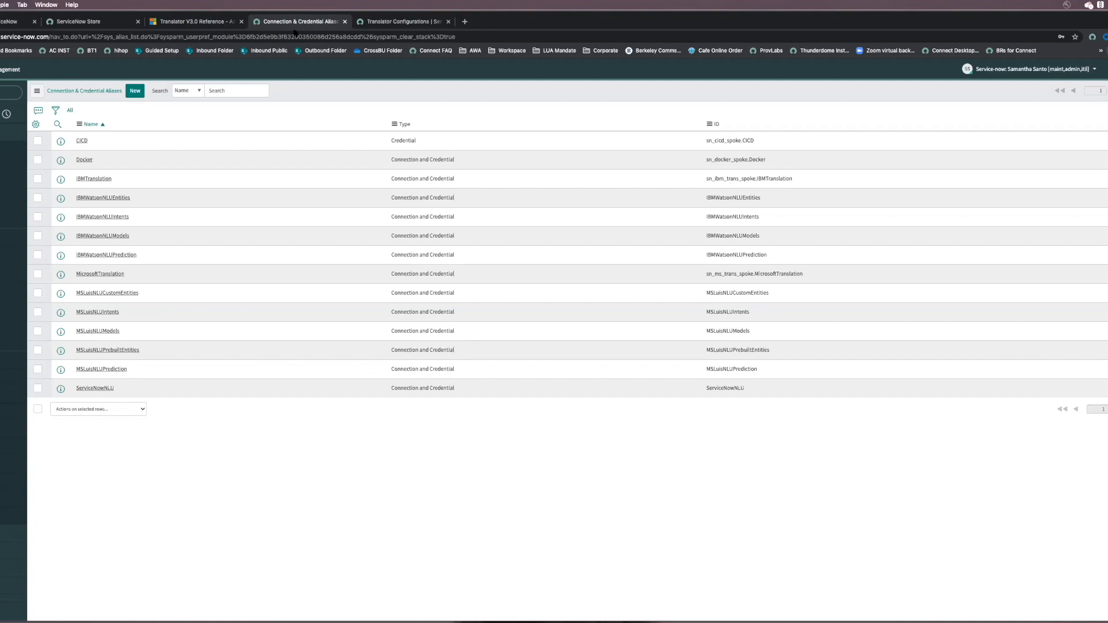
{"action": "left_click", "coordinate": [93, 275]}
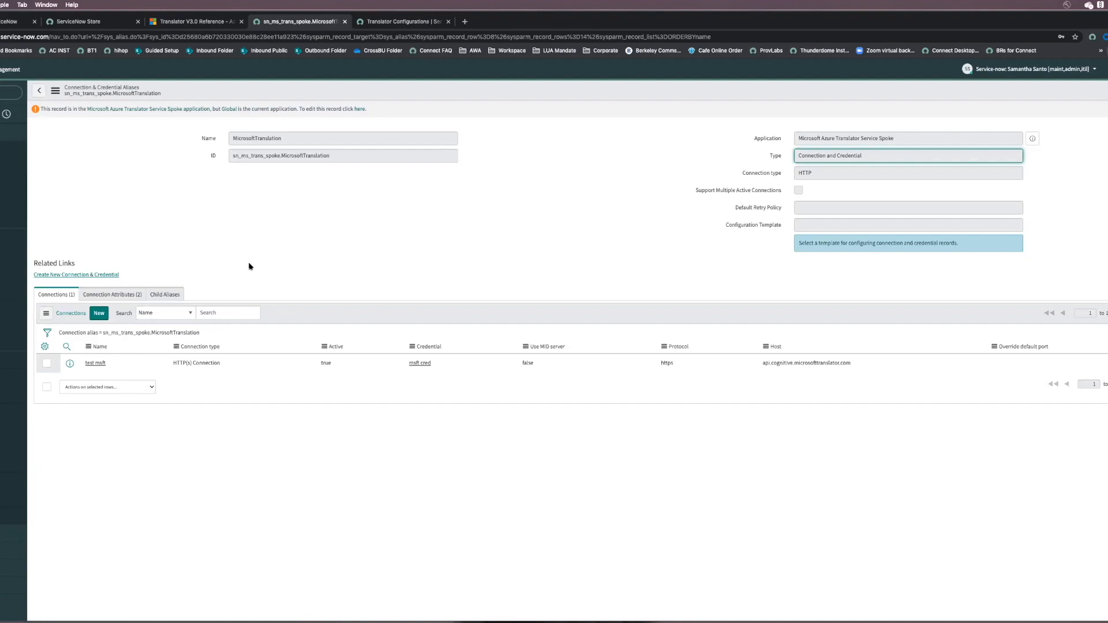
{"action": "key", "text": "super+plus"}
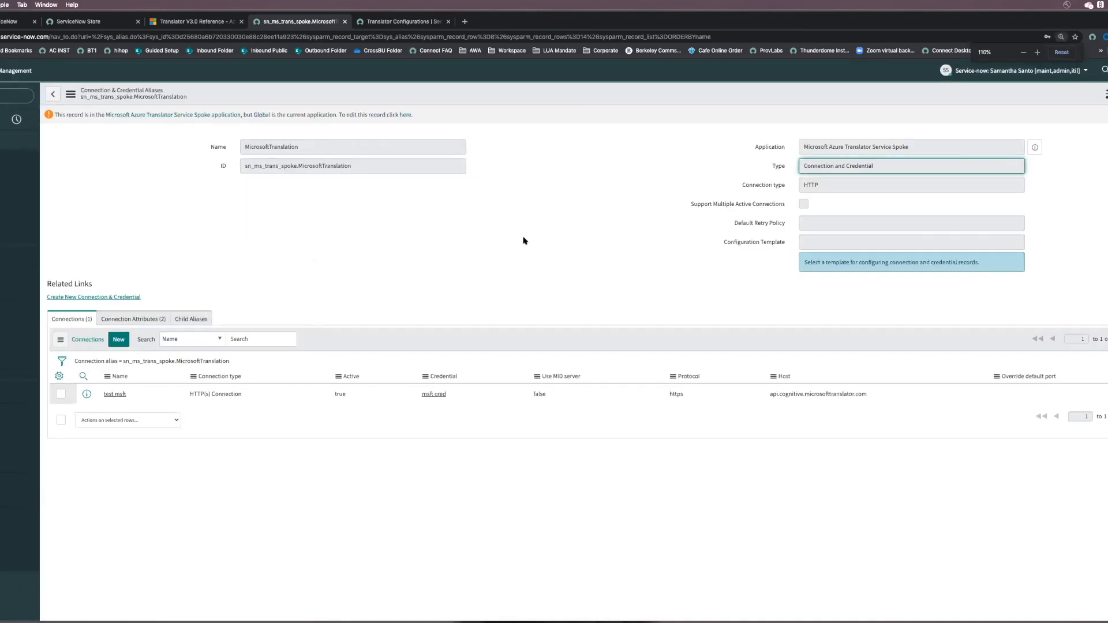
{"action": "key", "text": "super+plus"}
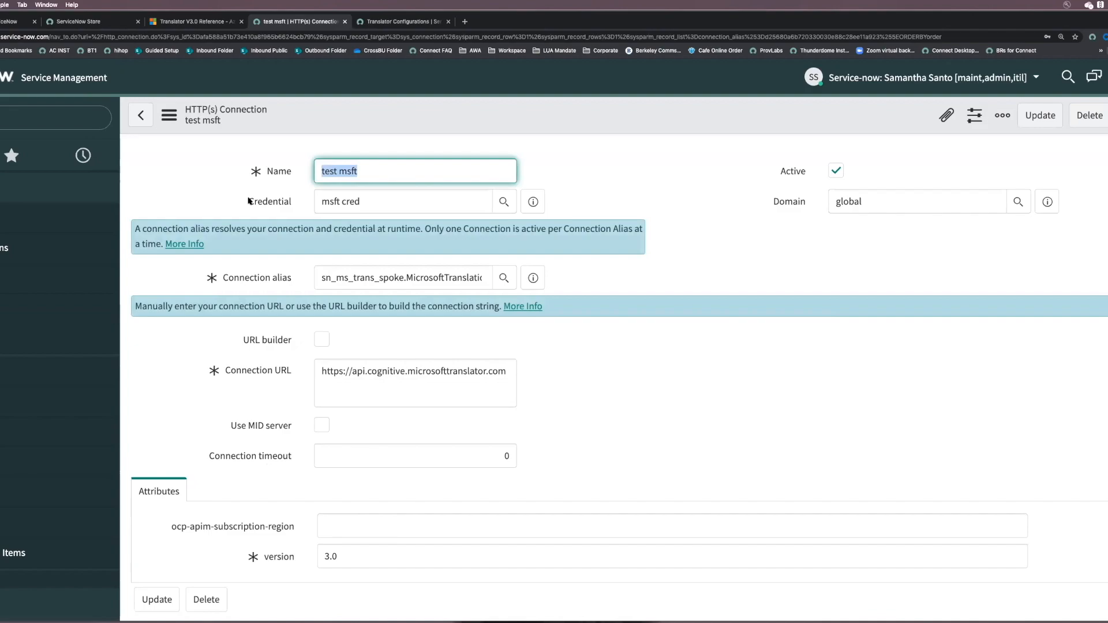
Step: Preview the connection's msft cred credential and check its attributes before switching to the Translator Configurations page
{"action": "left_click", "coordinate": [532, 202]}
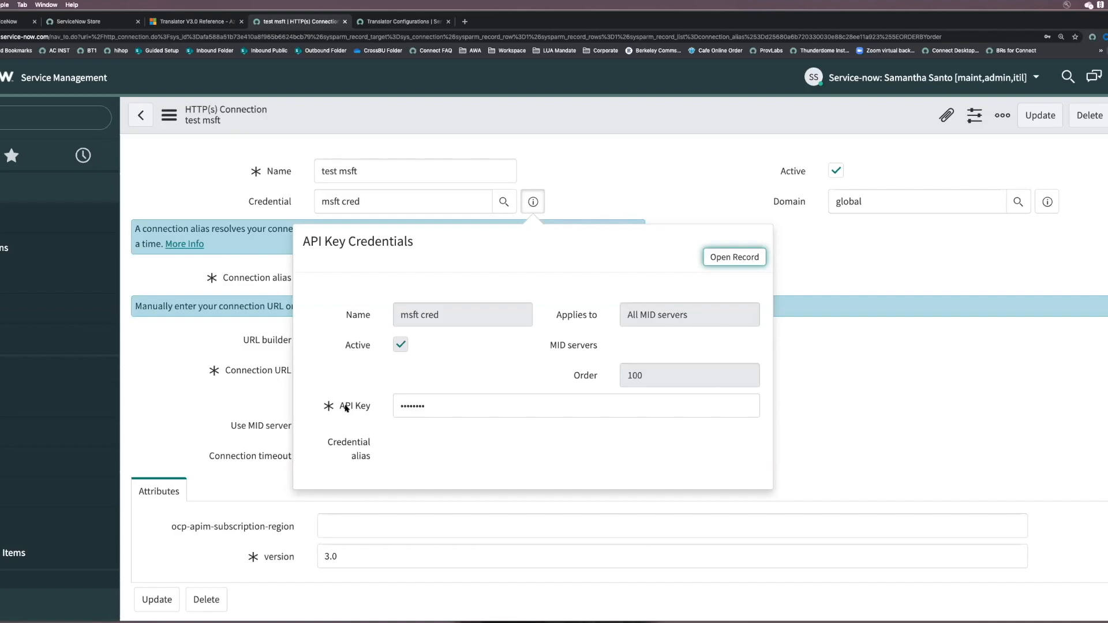
{"action": "left_click", "coordinate": [802, 276]}
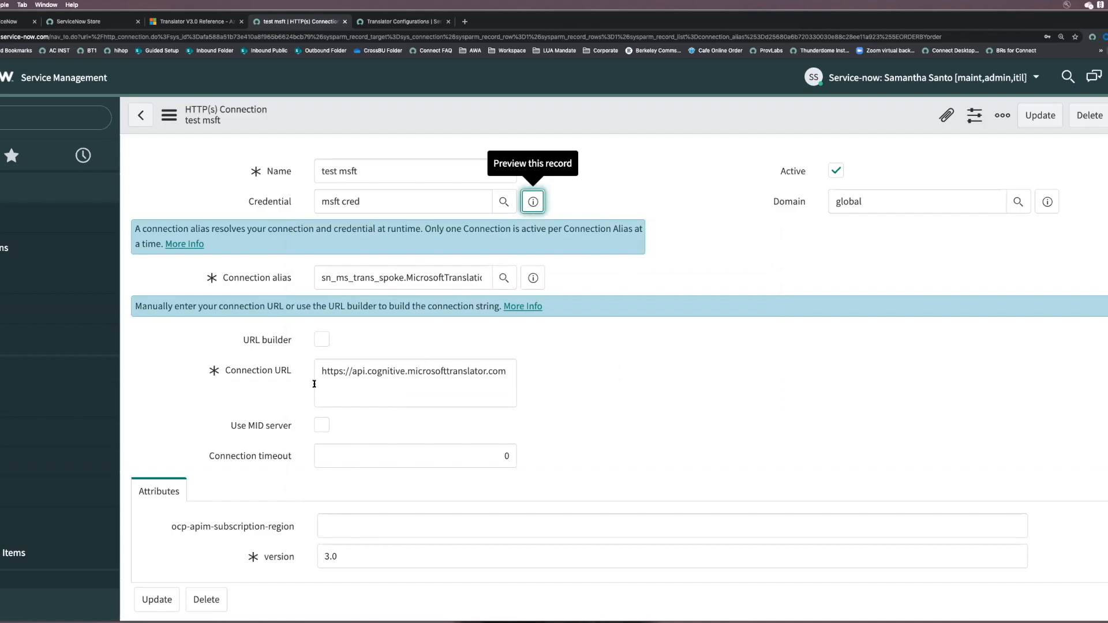
{"action": "scroll", "coordinate": [408, 366], "scroll_direction": "down", "scroll_amount": 1}
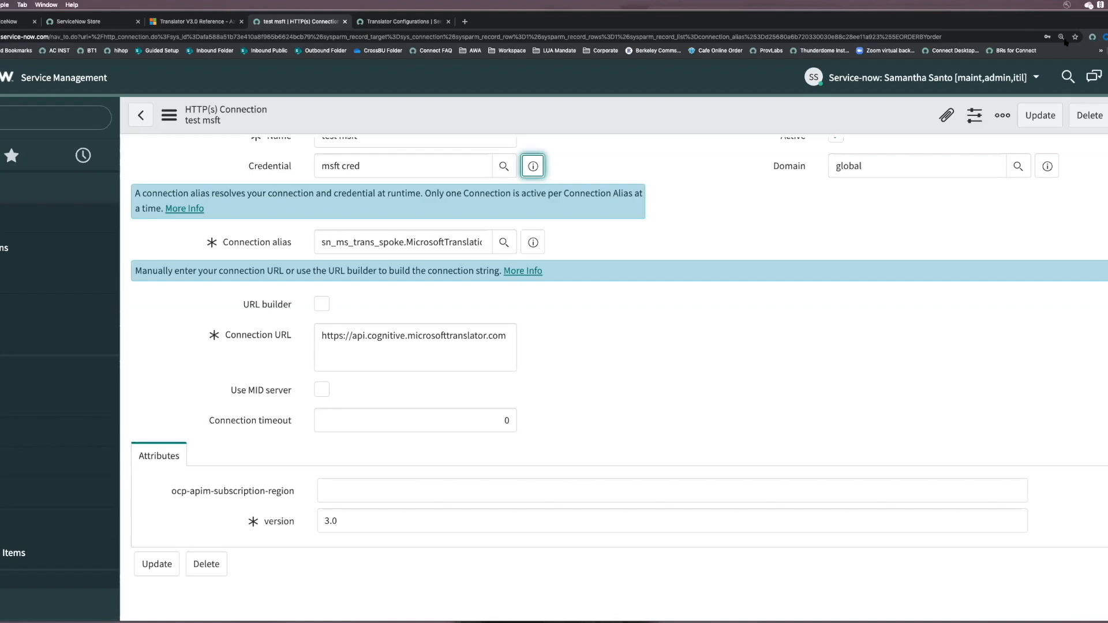
{"action": "left_click", "coordinate": [404, 21]}
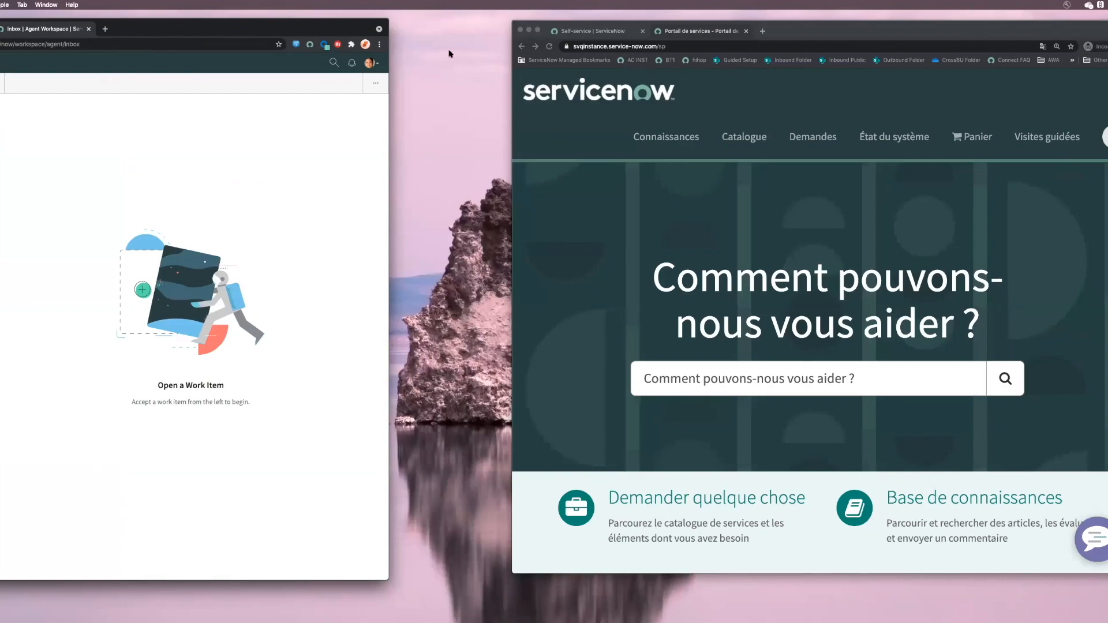
Step: Arrange the Agent Workspace and French service portal windows side by side, with the workspace zoomed to 150%
{"action": "left_click_drag", "start_coordinate": [388, 20], "coordinate": [534, 20]}
{"action": "key", "text": "super+equal"}
{"action": "left_click", "coordinate": [388, 60]}
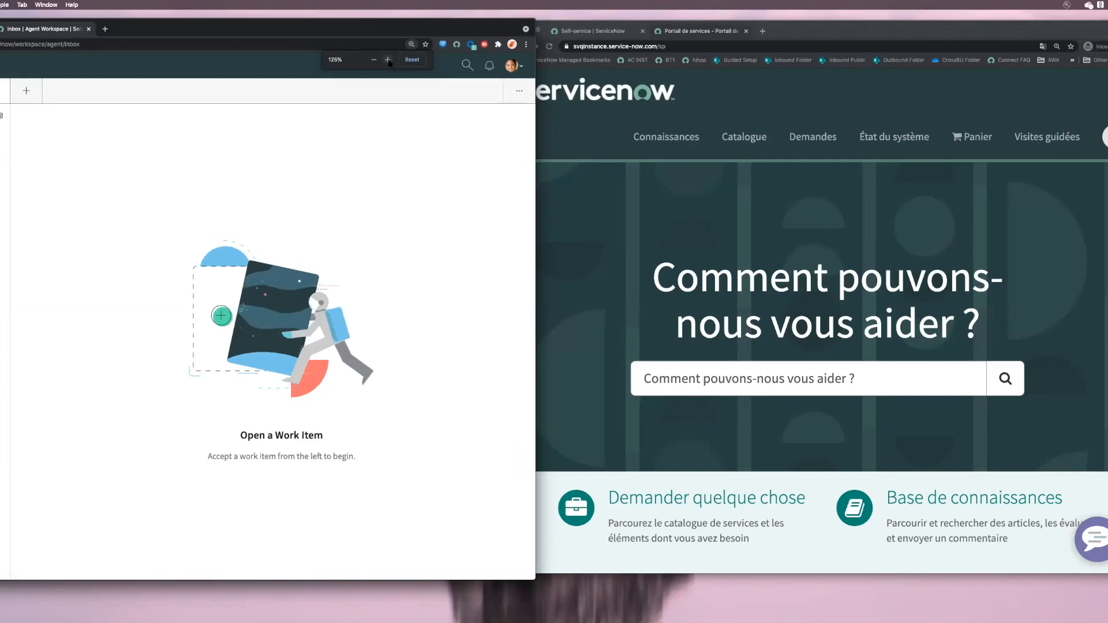
{"action": "left_click", "coordinate": [388, 60]}
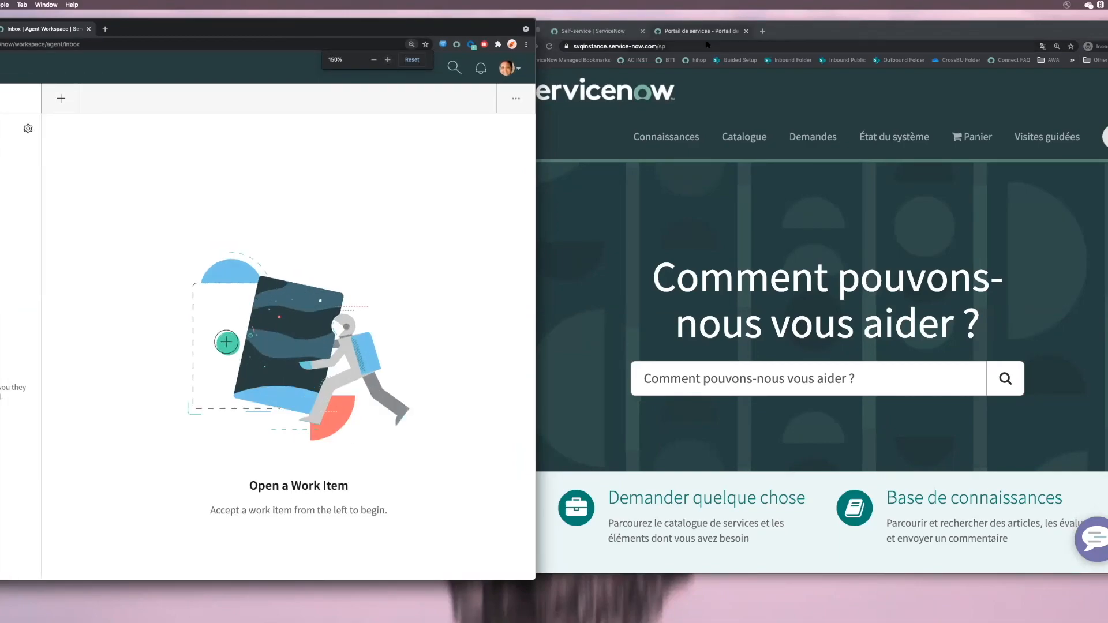
{"action": "left_click", "coordinate": [770, 30]}
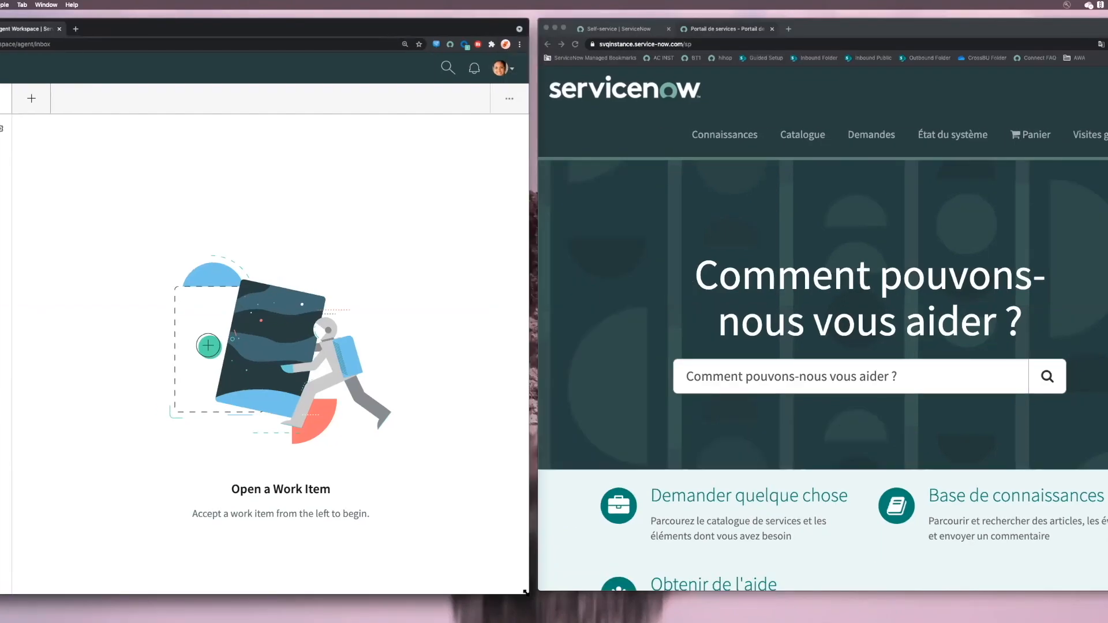
{"action": "scroll", "coordinate": [752, 263], "scroll_direction": "down", "scroll_amount": 1}
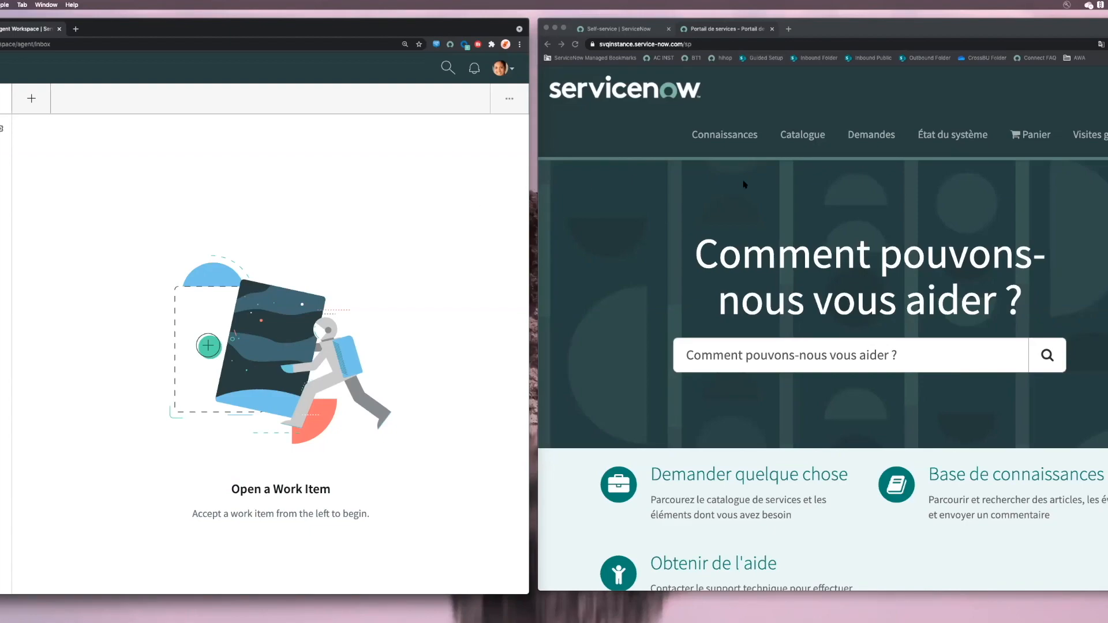
Step: Check the Langue option in the self-service user's general system settings, keeping Français, and close the settings
{"action": "left_click", "coordinate": [619, 28]}
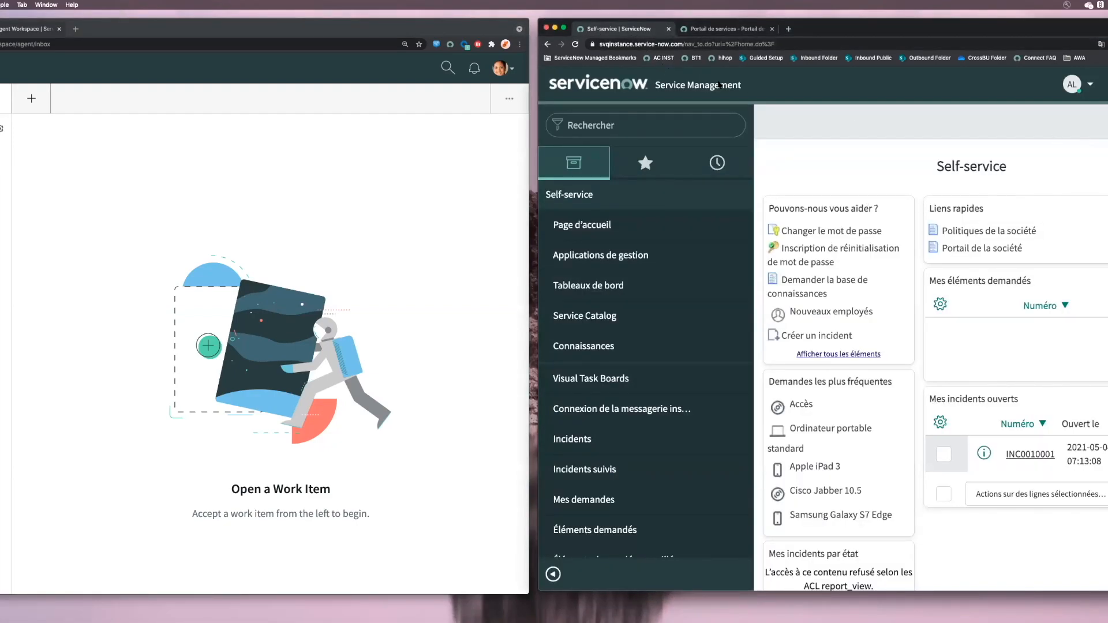
{"action": "left_click", "coordinate": [1107, 85]}
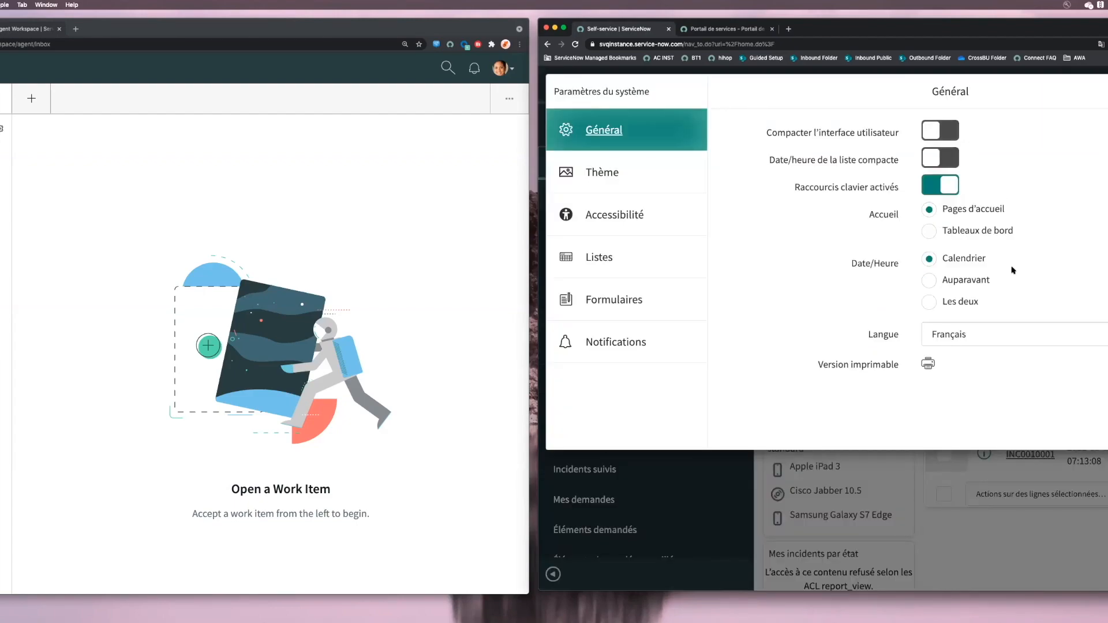
{"action": "left_click", "coordinate": [951, 341]}
{"action": "left_click", "coordinate": [971, 376]}
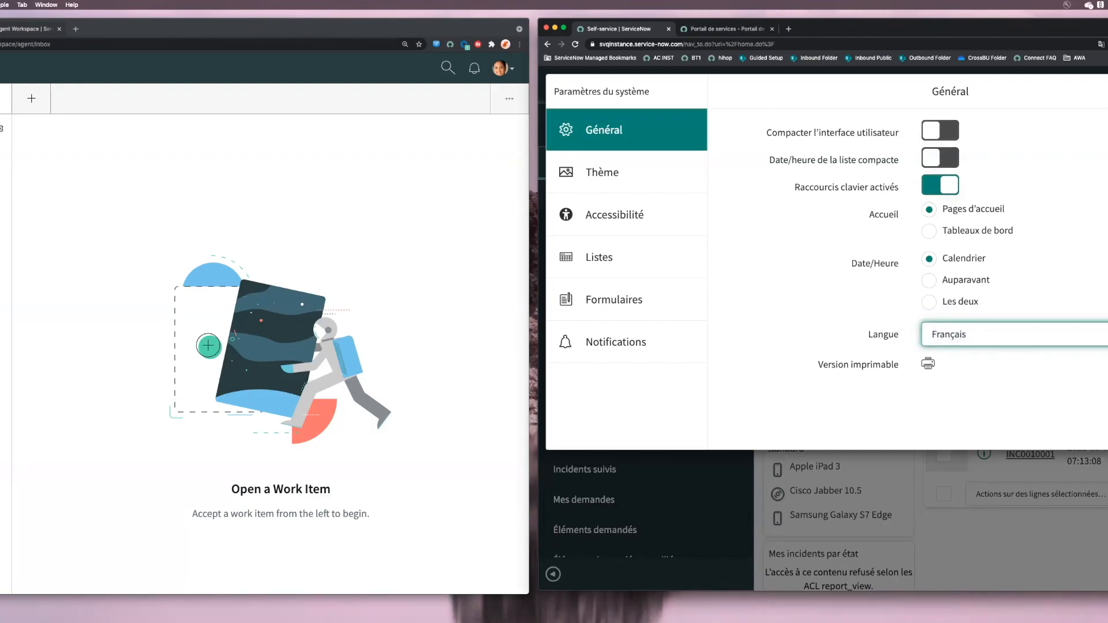
{"action": "left_click", "coordinate": [1106, 91]}
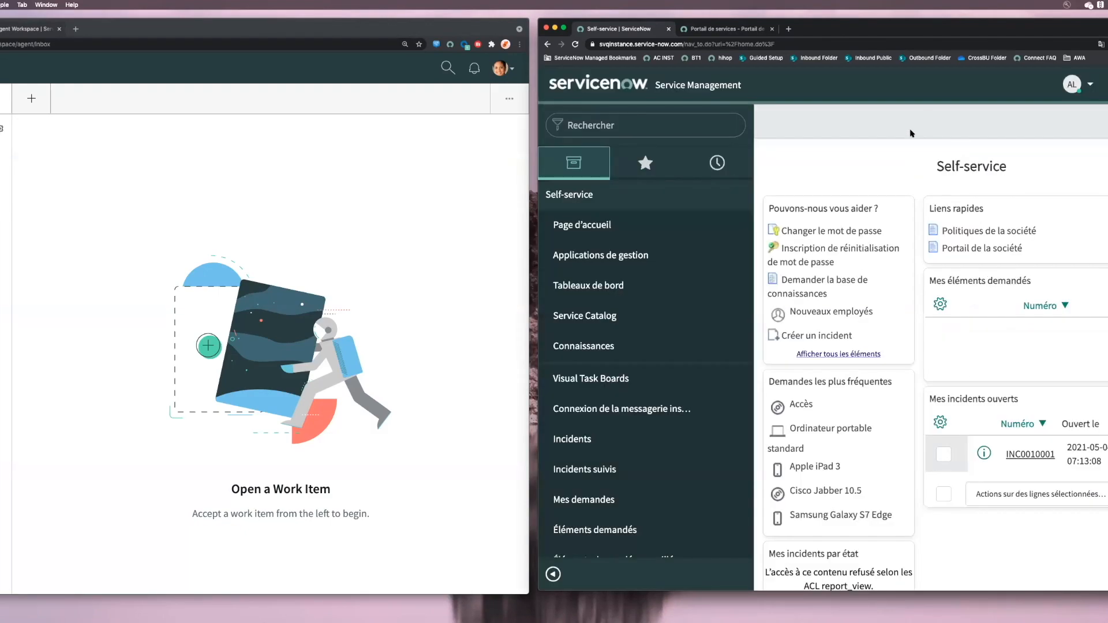
Step: In the portal's support chat, choose the topic "Vérifier l'état du ticket informatique (modèle)" and answer Oui to adding a comment
{"action": "left_click", "coordinate": [722, 30]}
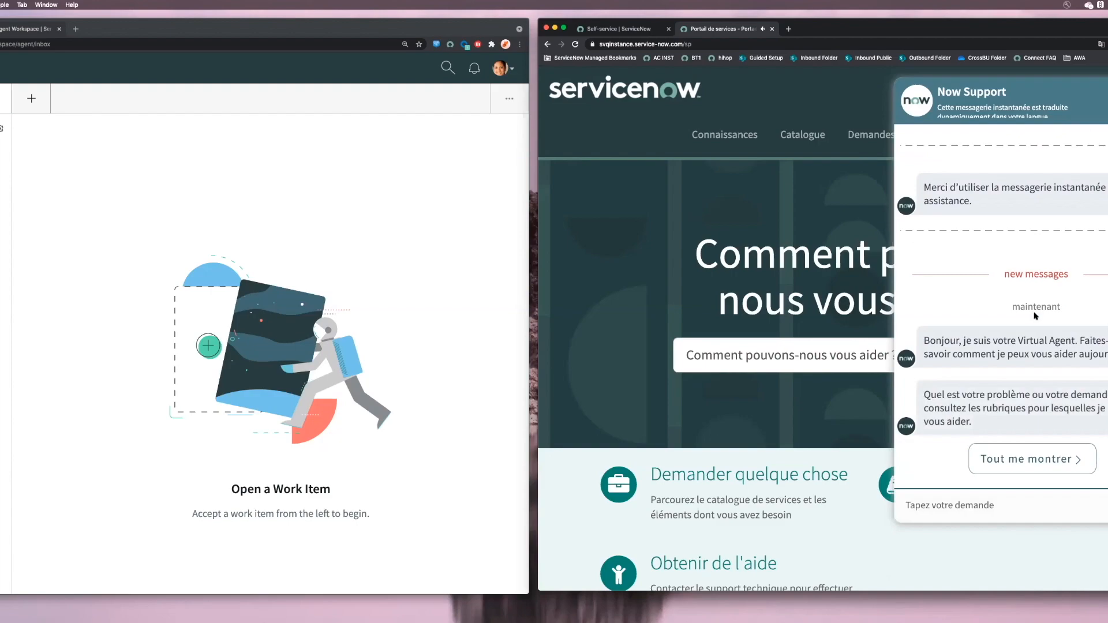
{"action": "left_click", "coordinate": [1002, 464]}
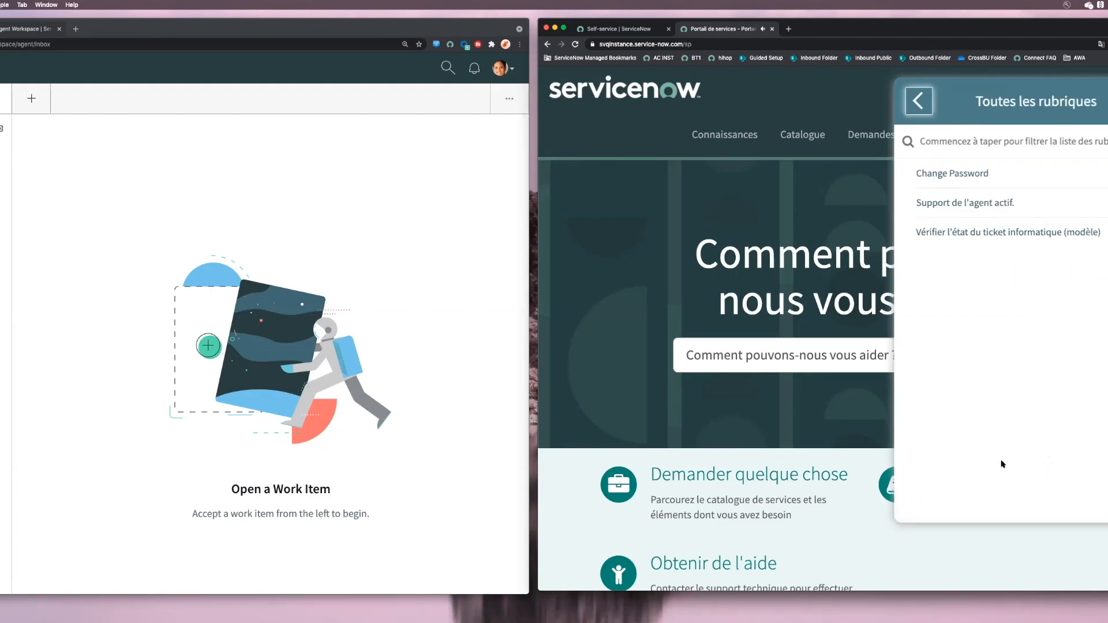
{"action": "left_click", "coordinate": [934, 234]}
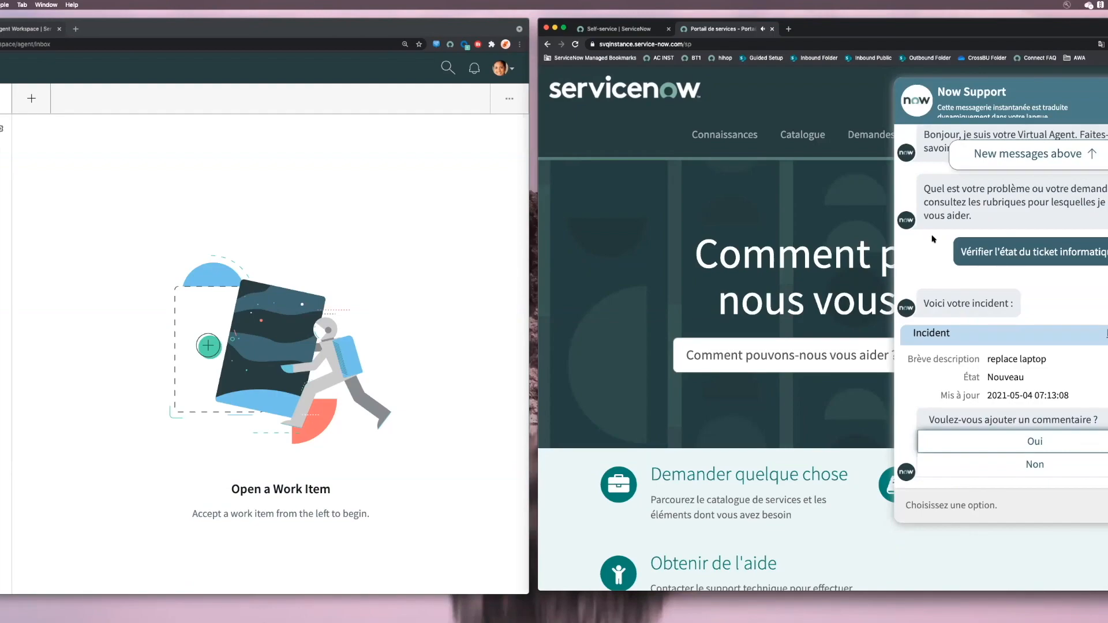
{"action": "left_click", "coordinate": [1083, 447]}
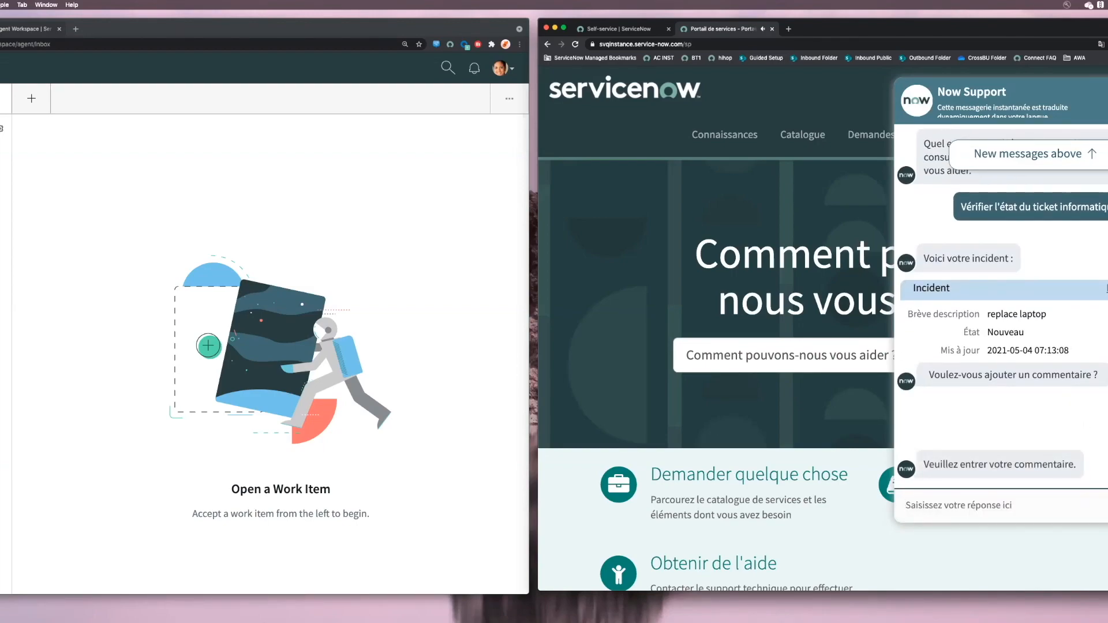
Step: Transfer the portal chat to a live agent and review the translated conversation back to its start in Agent Workspace
{"action": "left_click", "coordinate": [1107, 101]}
{"action": "left_click", "coordinate": [1037, 163]}
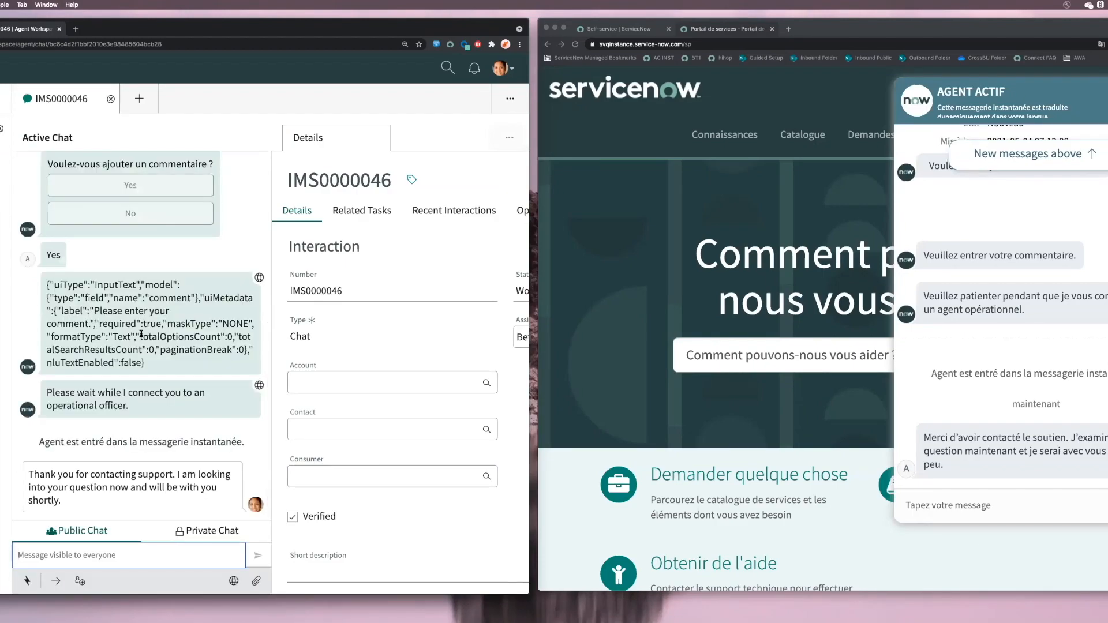
{"action": "scroll", "coordinate": [167, 382], "scroll_direction": "up", "scroll_amount": 2}
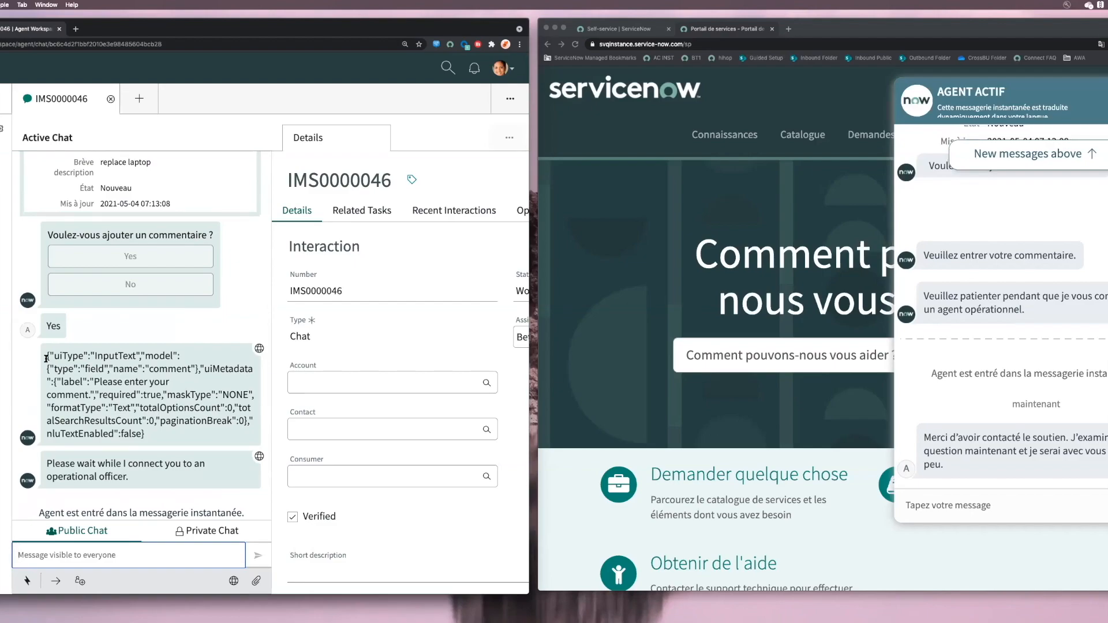
{"action": "scroll", "coordinate": [167, 432], "scroll_direction": "up", "scroll_amount": 2}
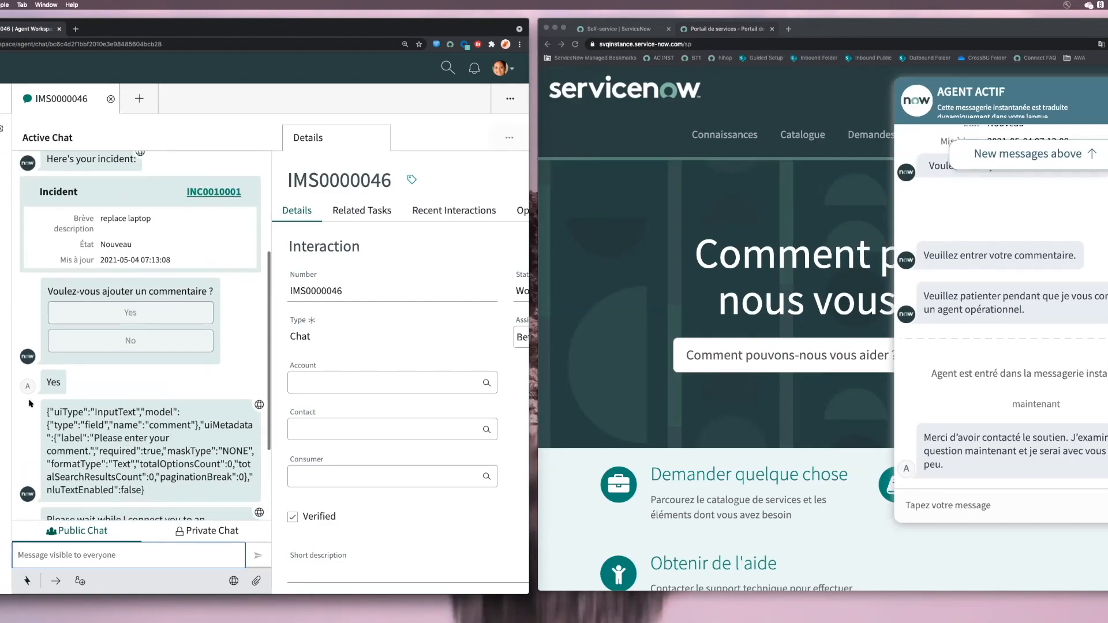
{"action": "scroll", "coordinate": [146, 423], "scroll_direction": "up", "scroll_amount": 6}
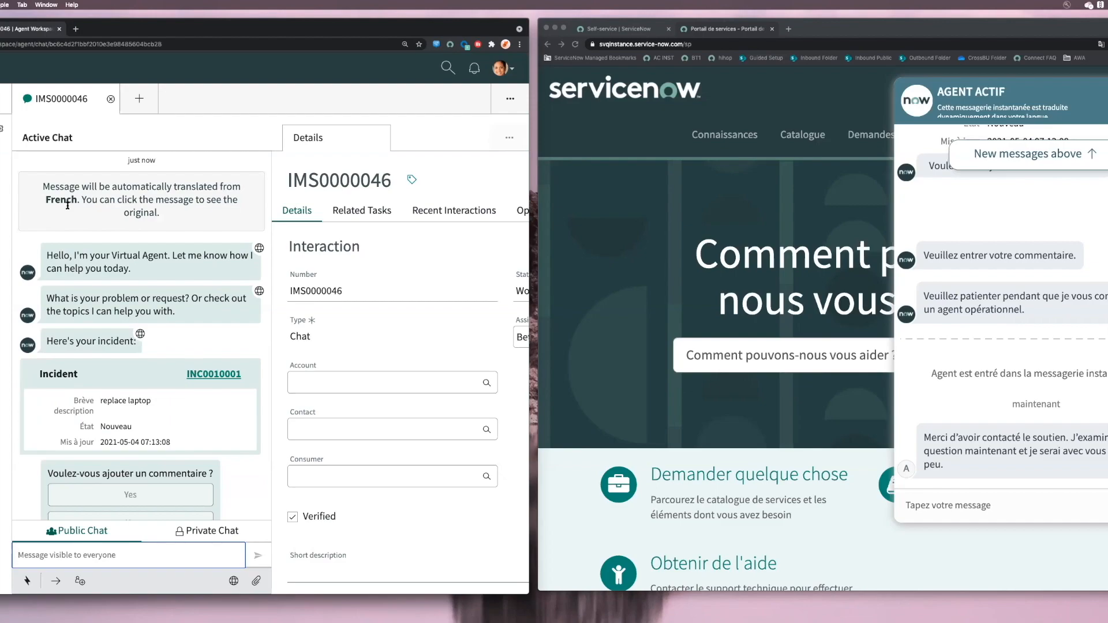
Step: Review the translated conversation in the agent chat and show the original French text of the message "Here's your incident:"
{"action": "double_click", "coordinate": [76, 200]}
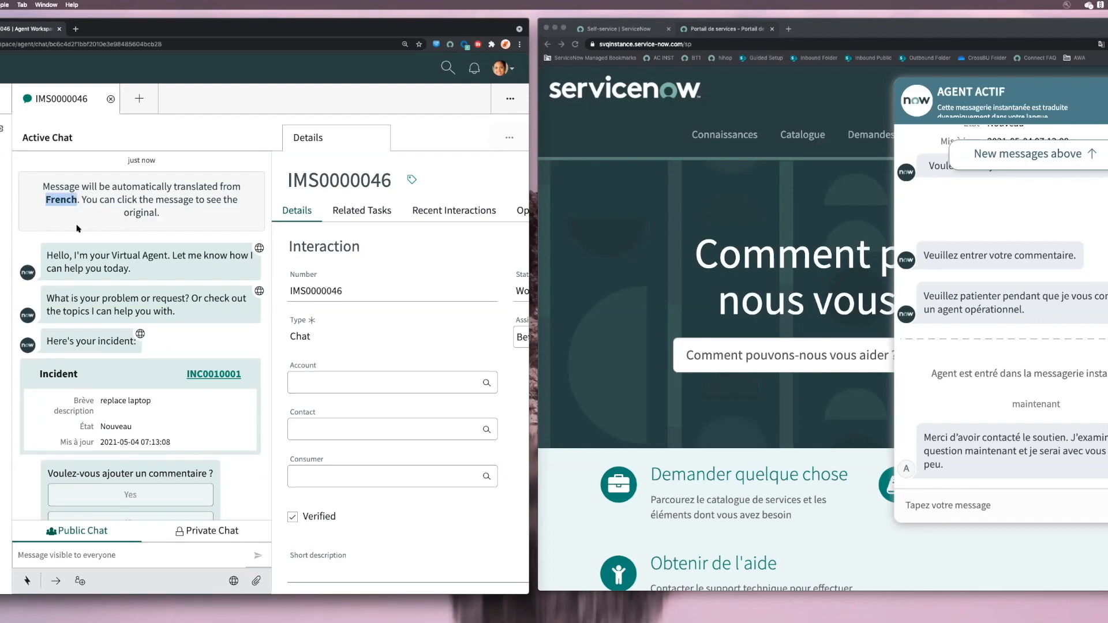
{"action": "scroll", "coordinate": [78, 228], "scroll_direction": "down", "scroll_amount": 1}
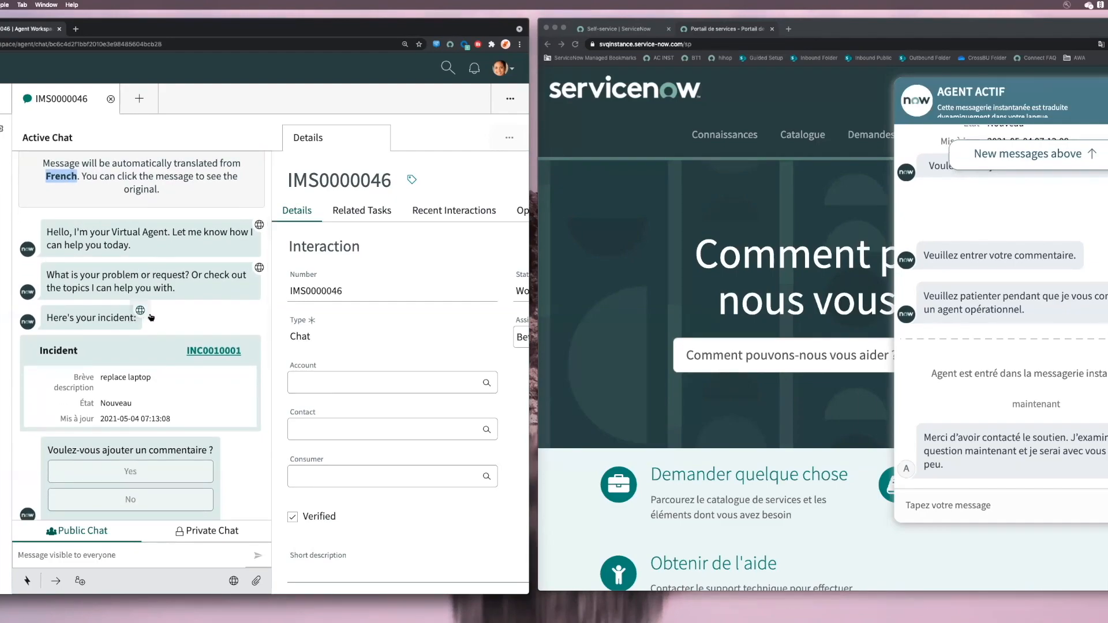
{"action": "scroll", "coordinate": [161, 302], "scroll_direction": "down", "scroll_amount": 3}
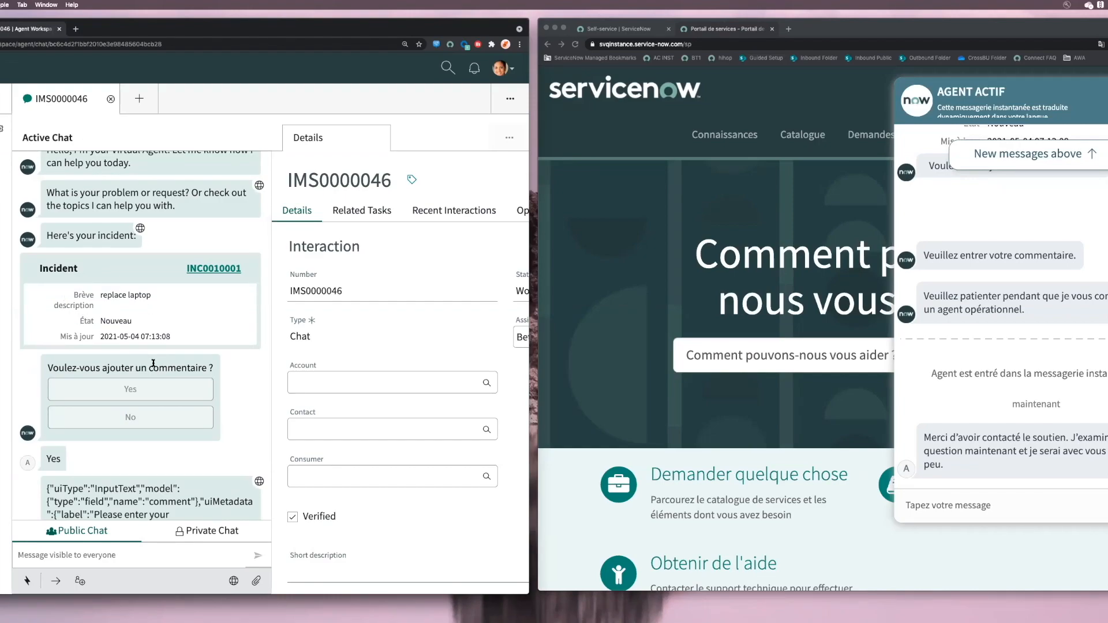
{"action": "scroll", "coordinate": [153, 363], "scroll_direction": "up", "scroll_amount": 3}
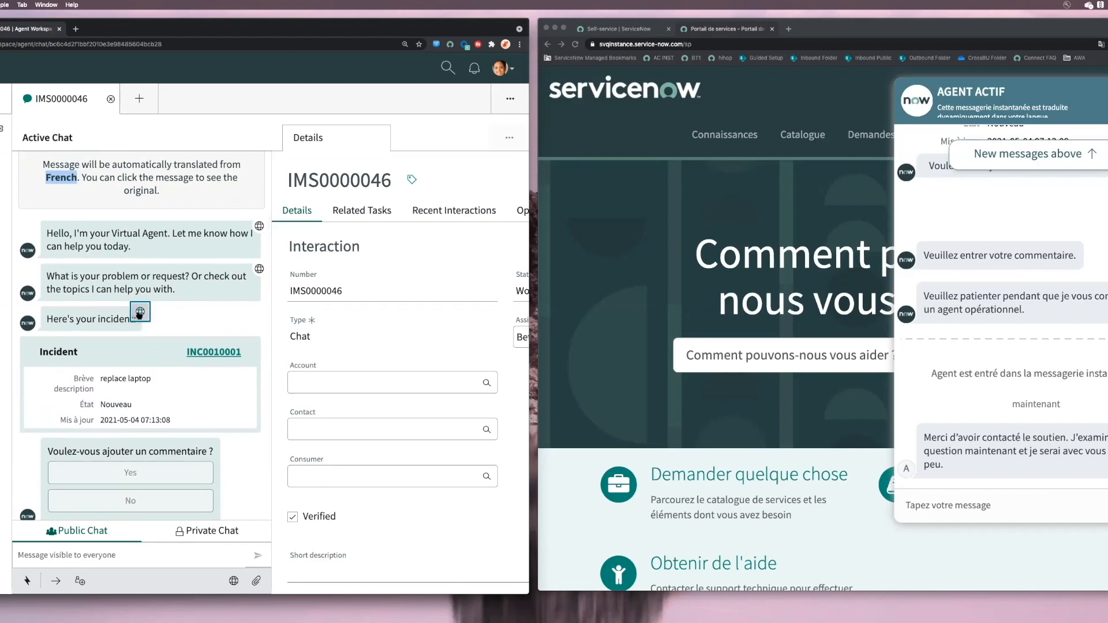
{"action": "left_click", "coordinate": [139, 314]}
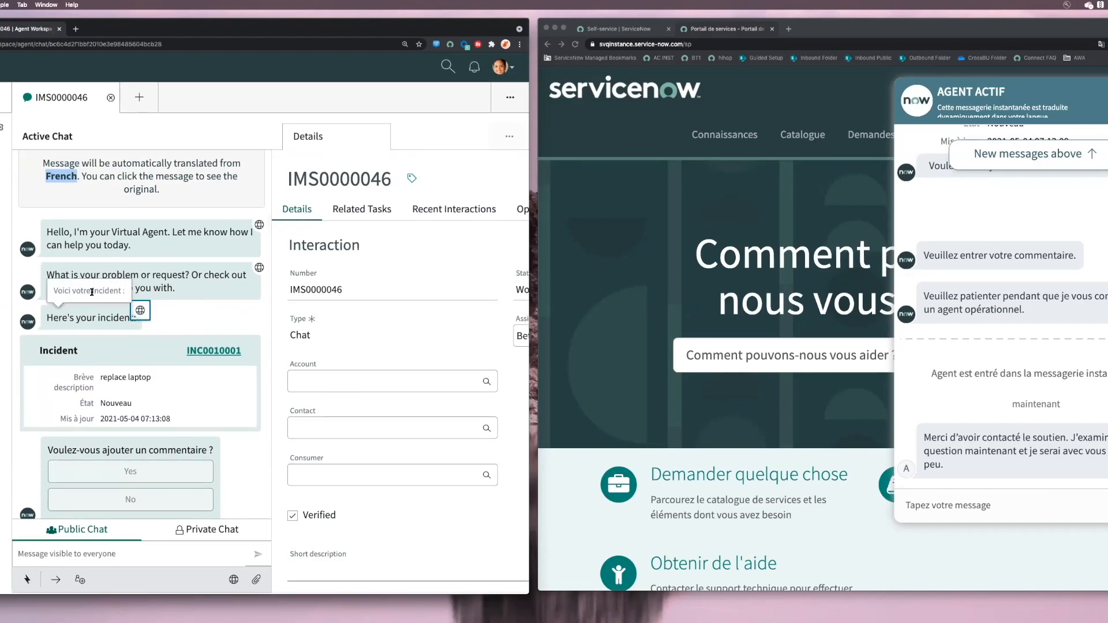
{"action": "scroll", "coordinate": [161, 231], "scroll_direction": "down", "scroll_amount": 10}
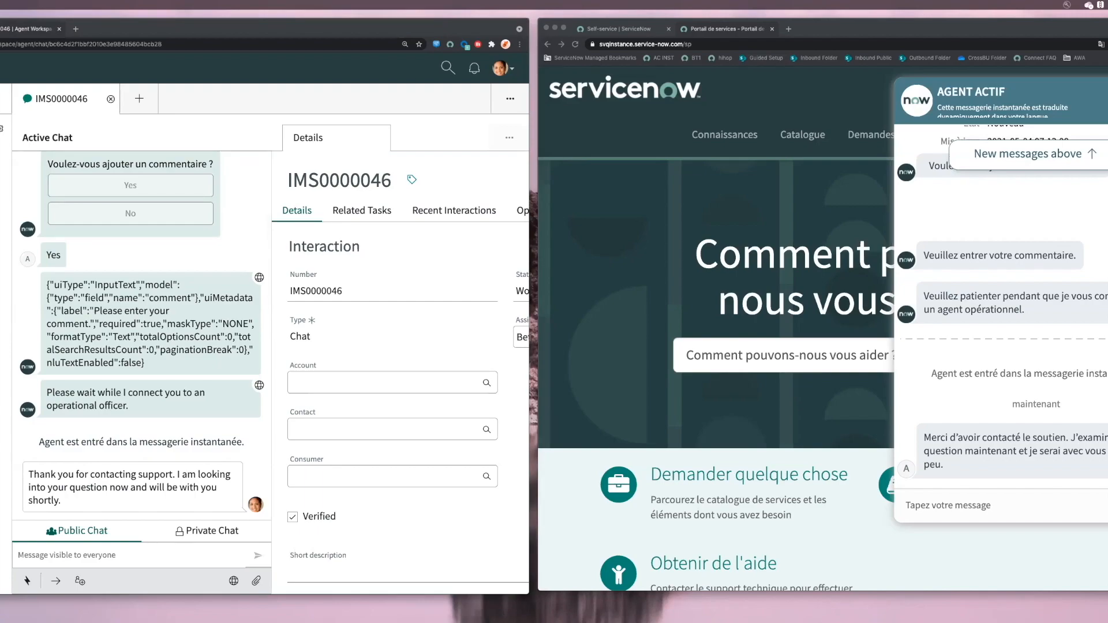
Step: Send "Bonjour j'ai besoin d'aide pour remplacer mon ordinateur portable" to the live agent from the portal chat
{"action": "left_click", "coordinate": [1001, 504]}
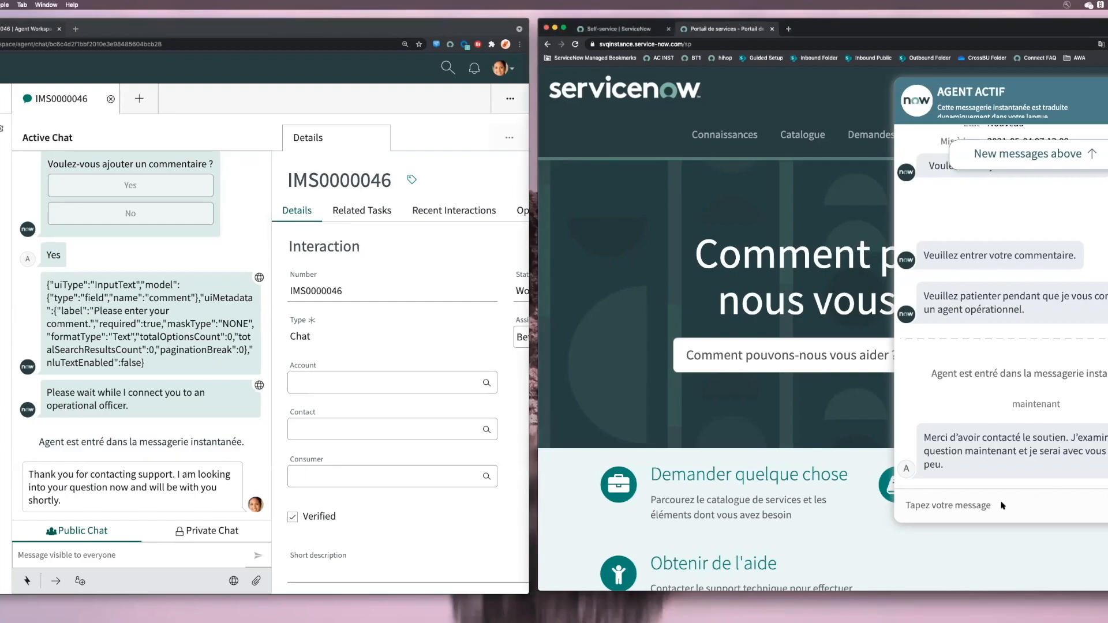
{"action": "type", "text": "Bonjour j'ai besoin d'aide pour remplacer mon ordinateur portable"}
{"action": "key", "text": "Return"}
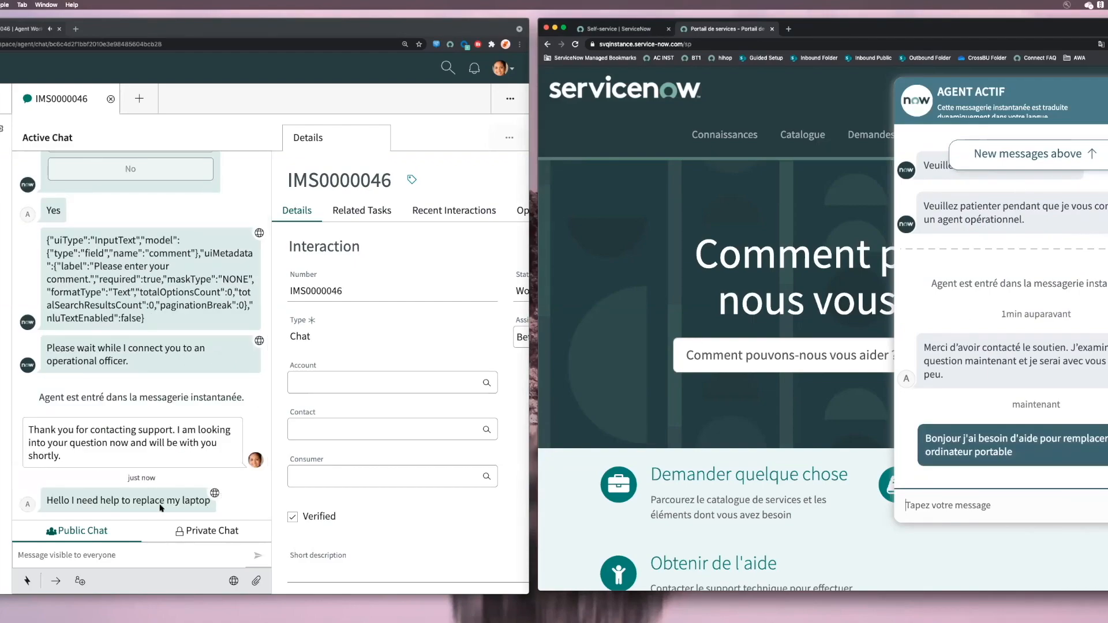
Step: Show the original French text of the customer's laptop replacement message in the agent chat, and close it
{"action": "left_click", "coordinate": [232, 500]}
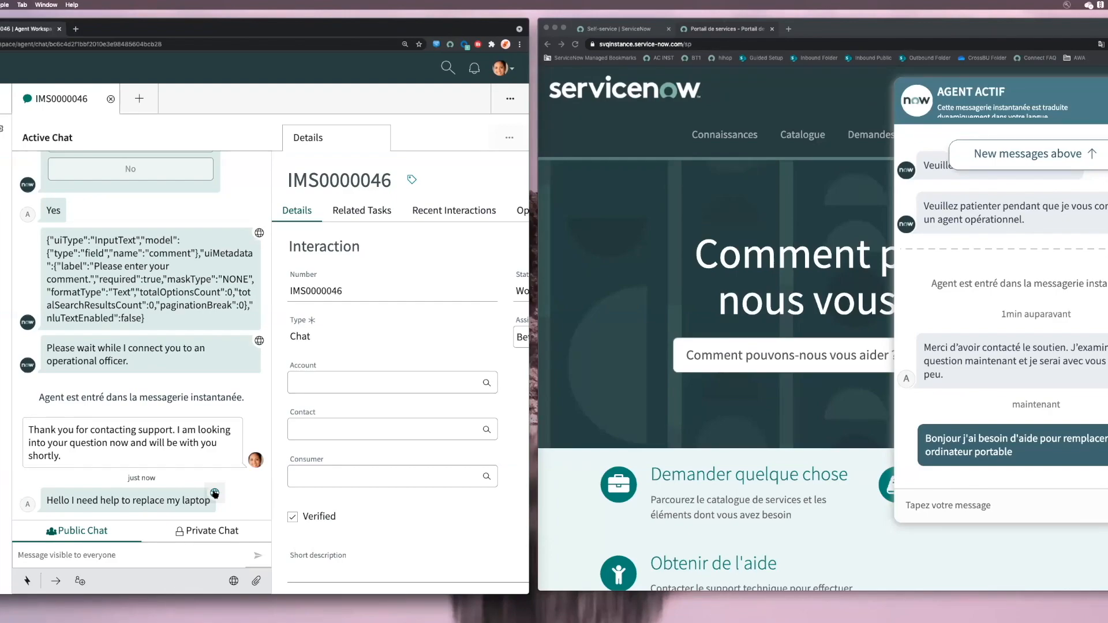
{"action": "left_click", "coordinate": [214, 494]}
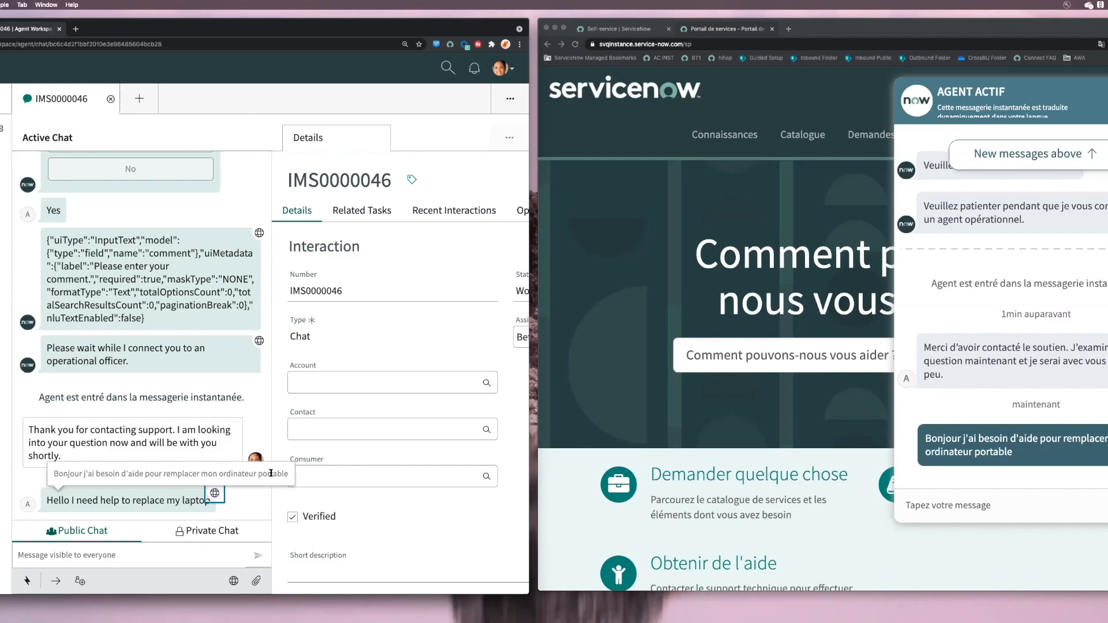
{"action": "left_click", "coordinate": [267, 510]}
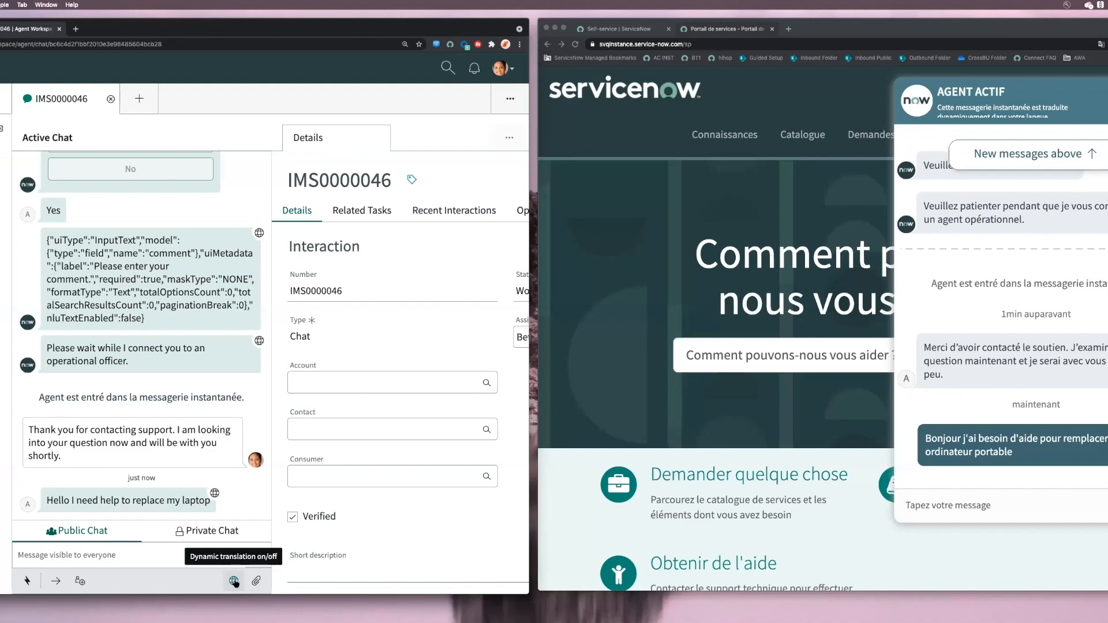
Step: Turn off dynamic translations for the active agent chat and close the setting
{"action": "left_click", "coordinate": [234, 581]}
{"action": "left_click", "coordinate": [220, 518]}
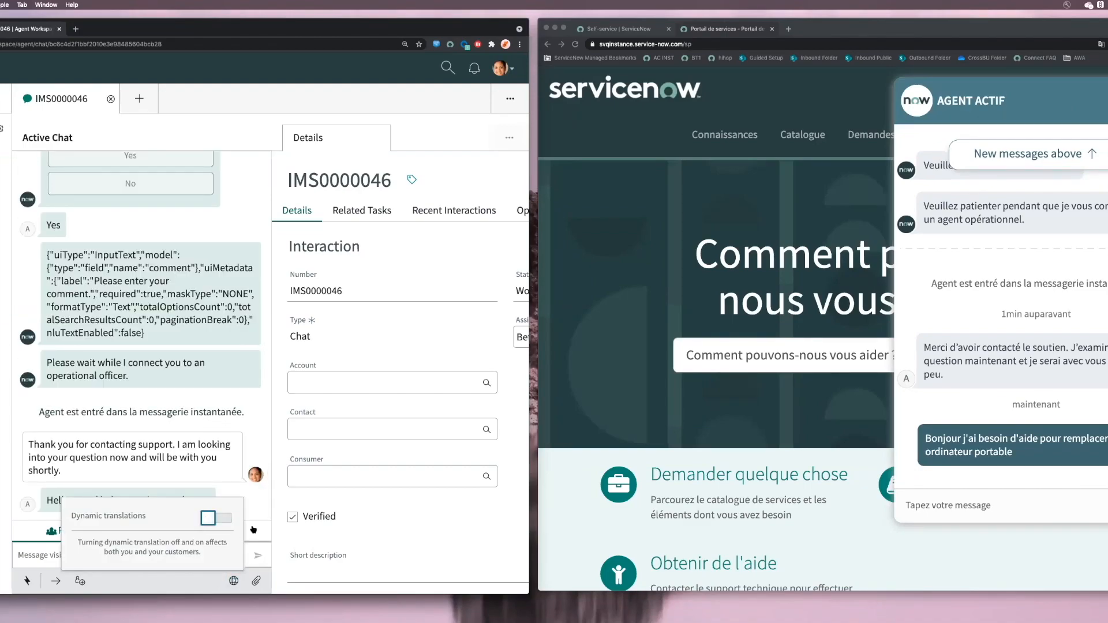
{"action": "left_click", "coordinate": [439, 569]}
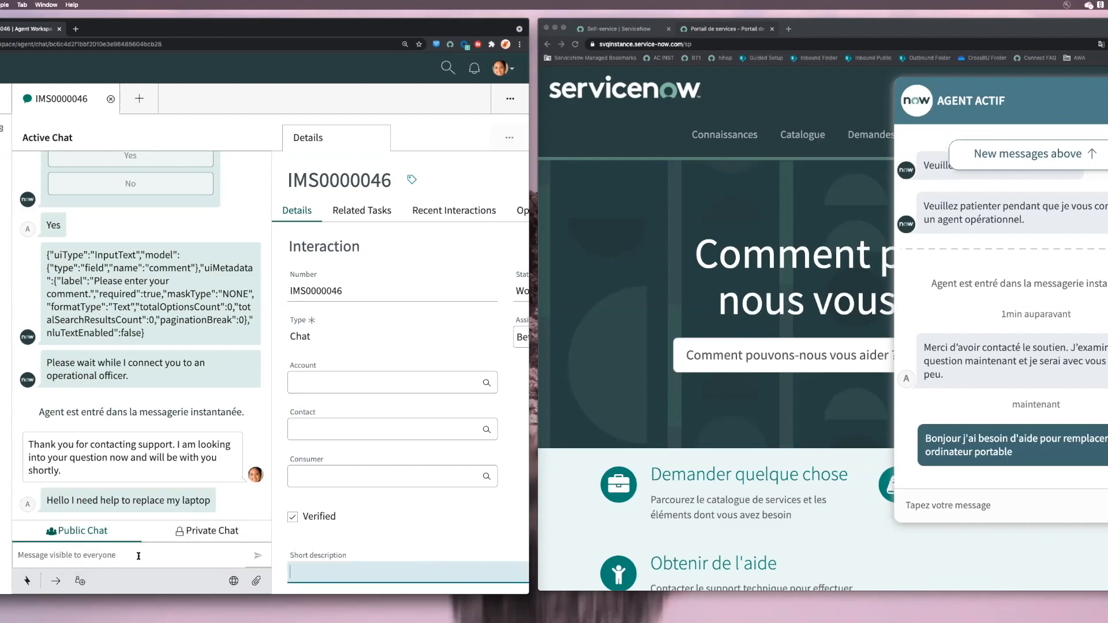
Step: Reply to the customer from the agent's public chat with "Nous pouvons livrer un ordinateur portable Mac plus rapidement"
{"action": "left_click", "coordinate": [139, 555]}
{"action": "key", "text": "super+Tab"}
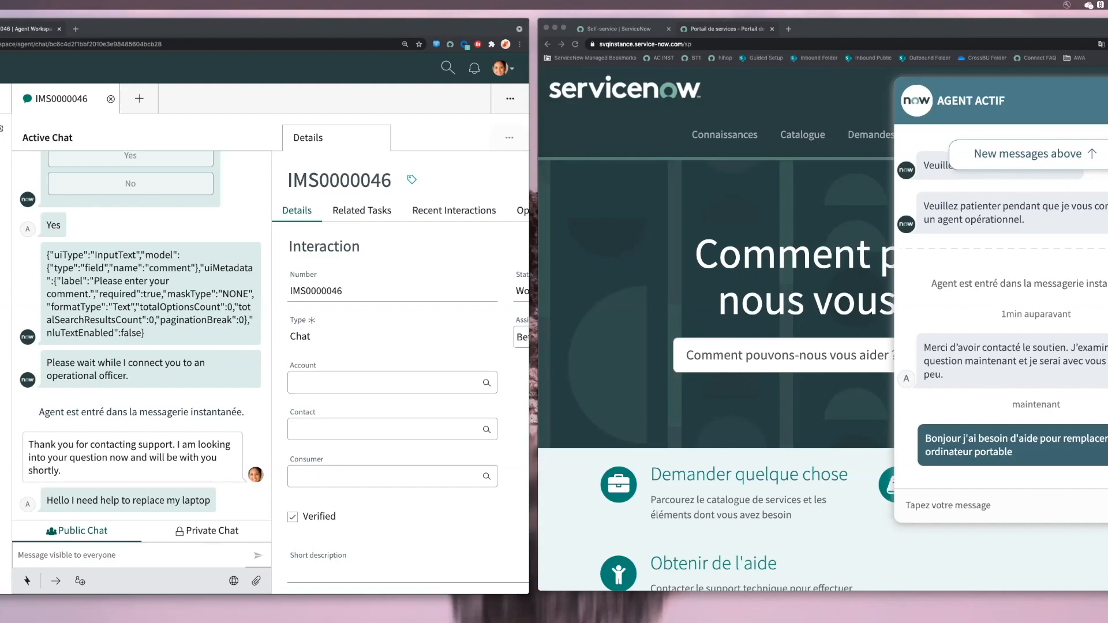
{"action": "left_click", "coordinate": [168, 559]}
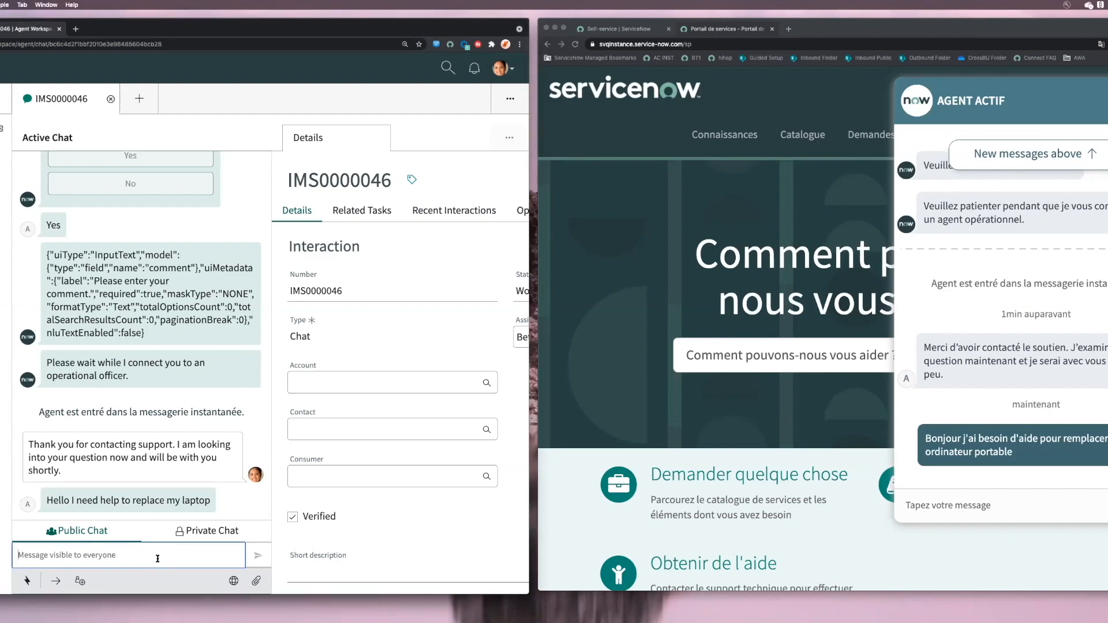
{"action": "type", "text": "Nous pouvons livrer un ordinateur portable Mac plus rapidement"}
{"action": "key", "text": "Return"}
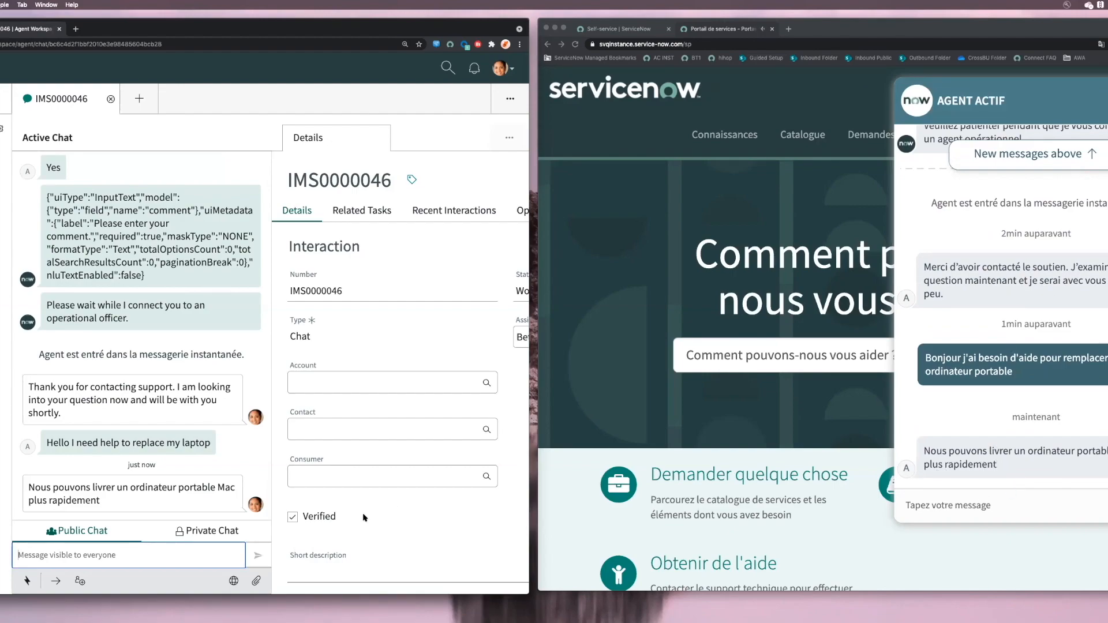
Step: Turn dynamic translations back on for the agent chat and return to the public message box
{"action": "left_click", "coordinate": [234, 582]}
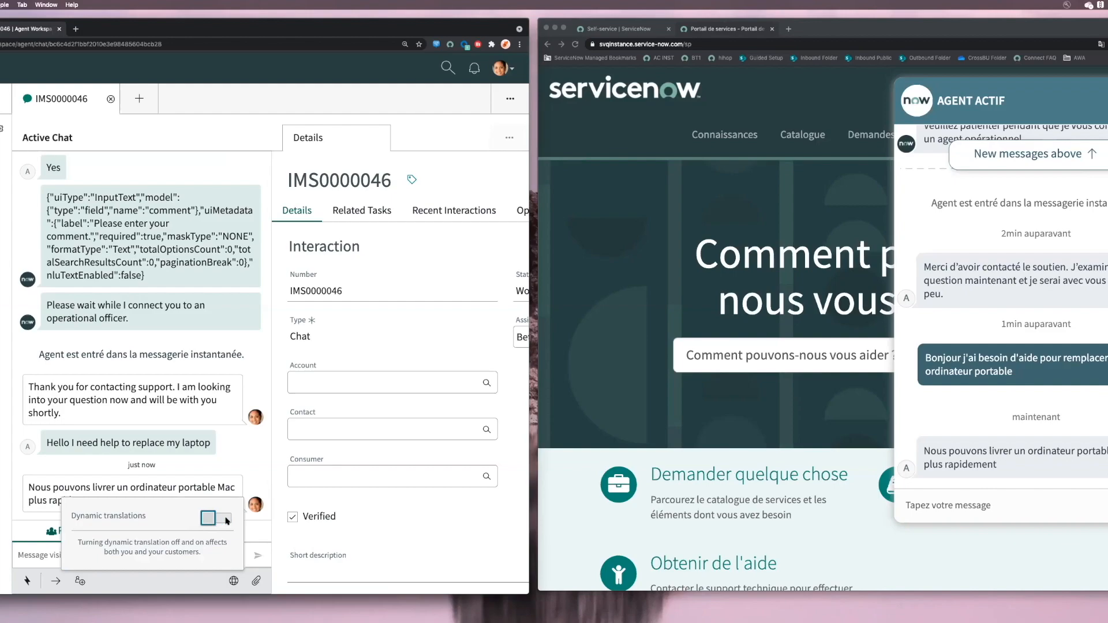
{"action": "left_click", "coordinate": [222, 522]}
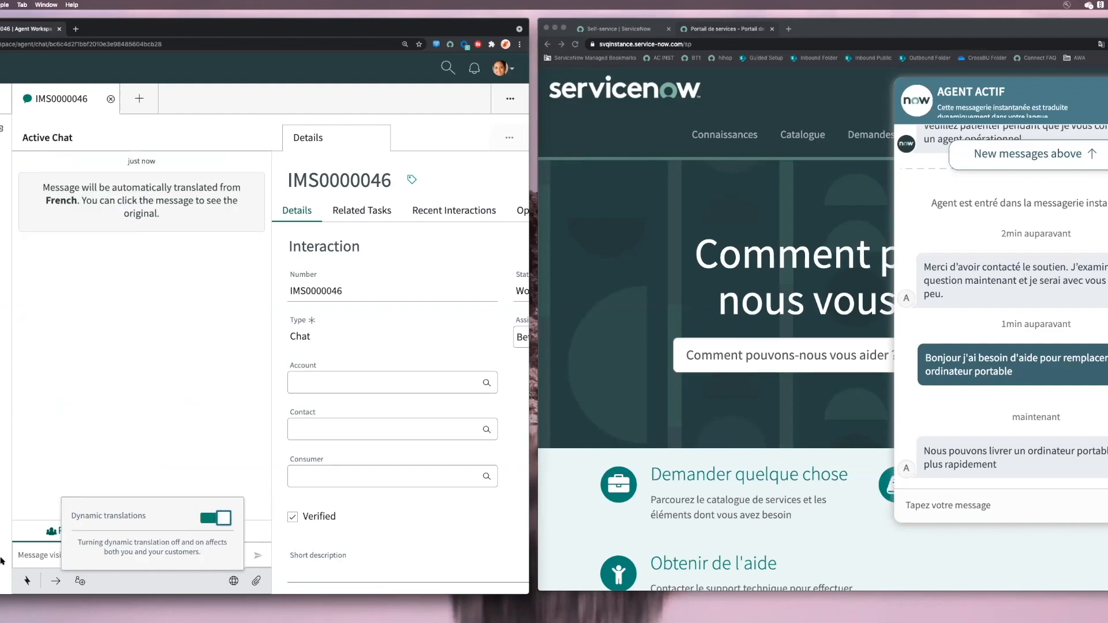
{"action": "left_click", "coordinate": [36, 553]}
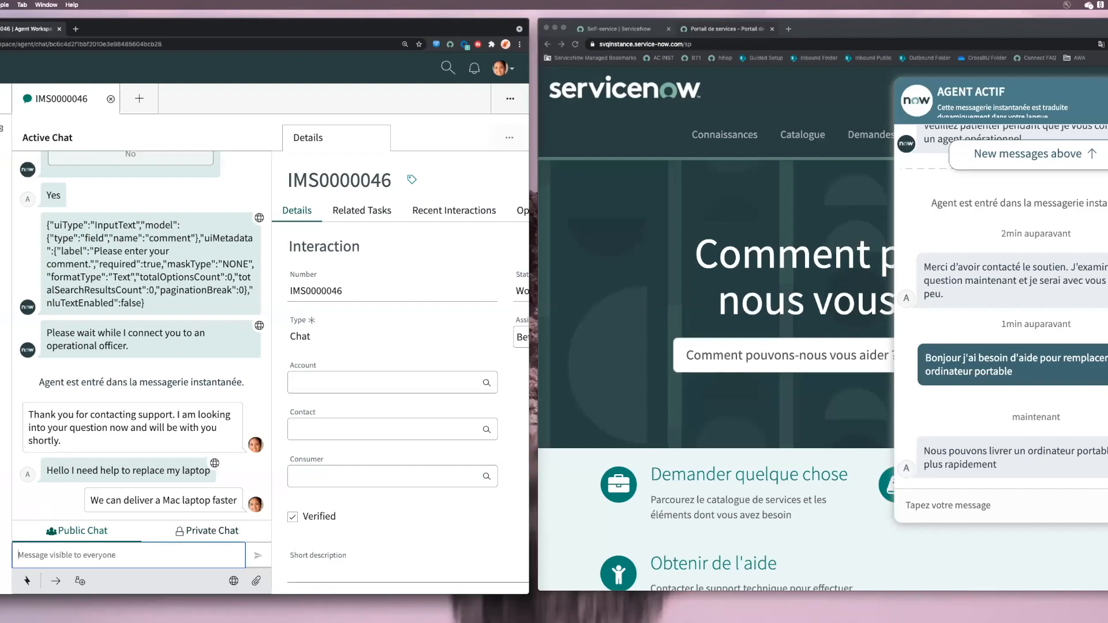
Step: End the support conversation from the portal chat and confirm ending it
{"action": "left_click", "coordinate": [982, 505]}
{"action": "left_click", "coordinate": [1100, 107]}
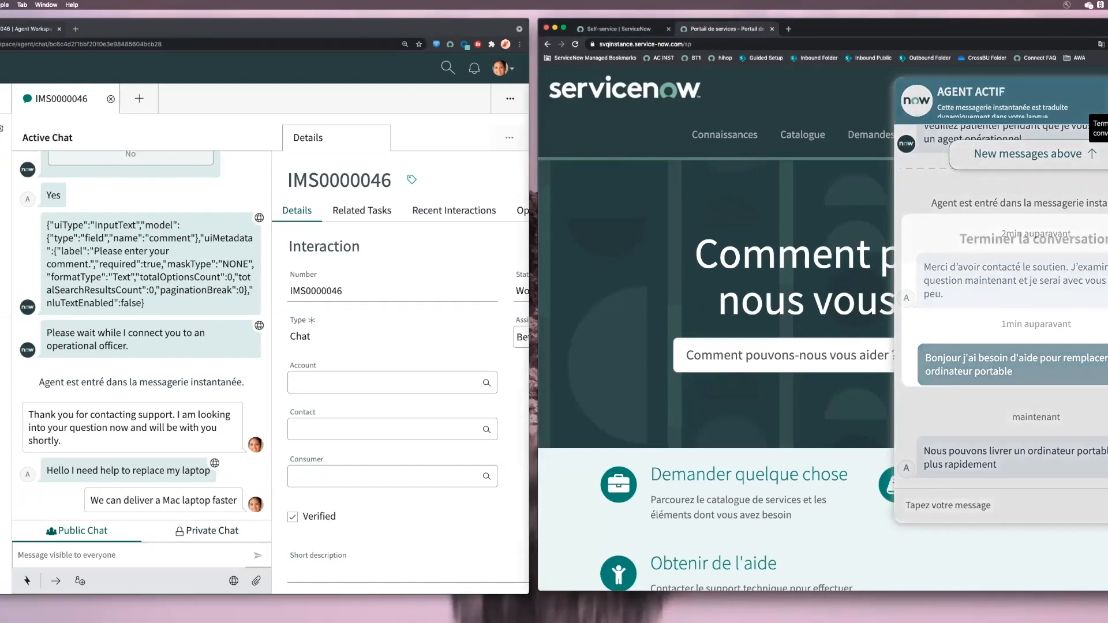
{"action": "left_click", "coordinate": [1001, 347]}
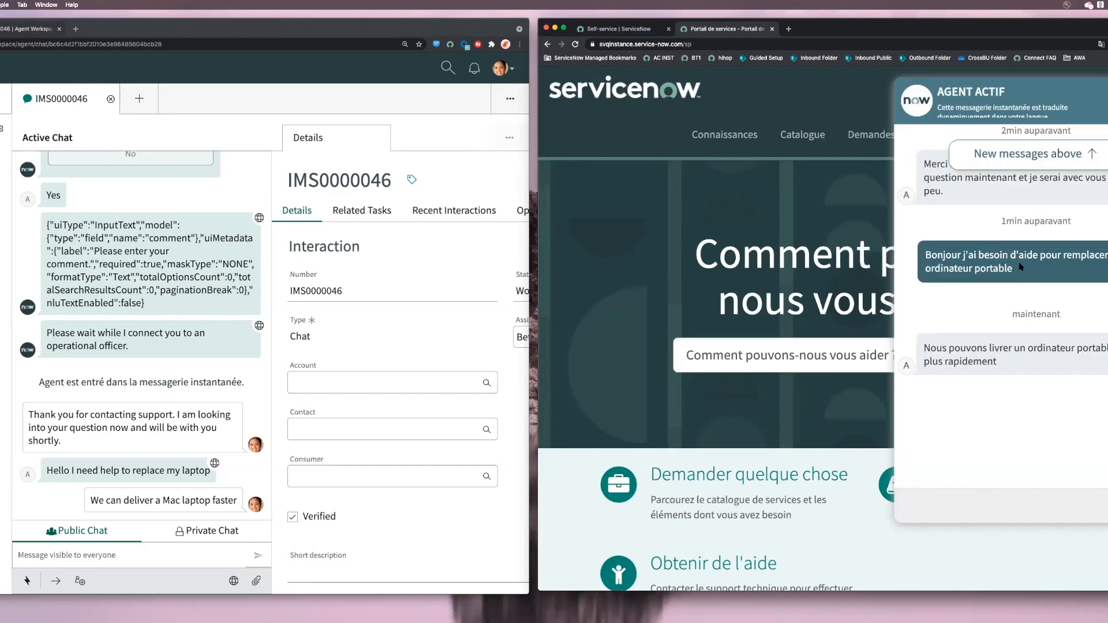
Step: Widen the Agent Workspace window and examine the Internal Transcript on the closed interaction's details
{"action": "left_click", "coordinate": [527, 251]}
{"action": "left_click_drag", "start_coordinate": [527, 252], "coordinate": [699, 251]}
{"action": "scroll", "coordinate": [432, 336], "scroll_direction": "down", "scroll_amount": 1}
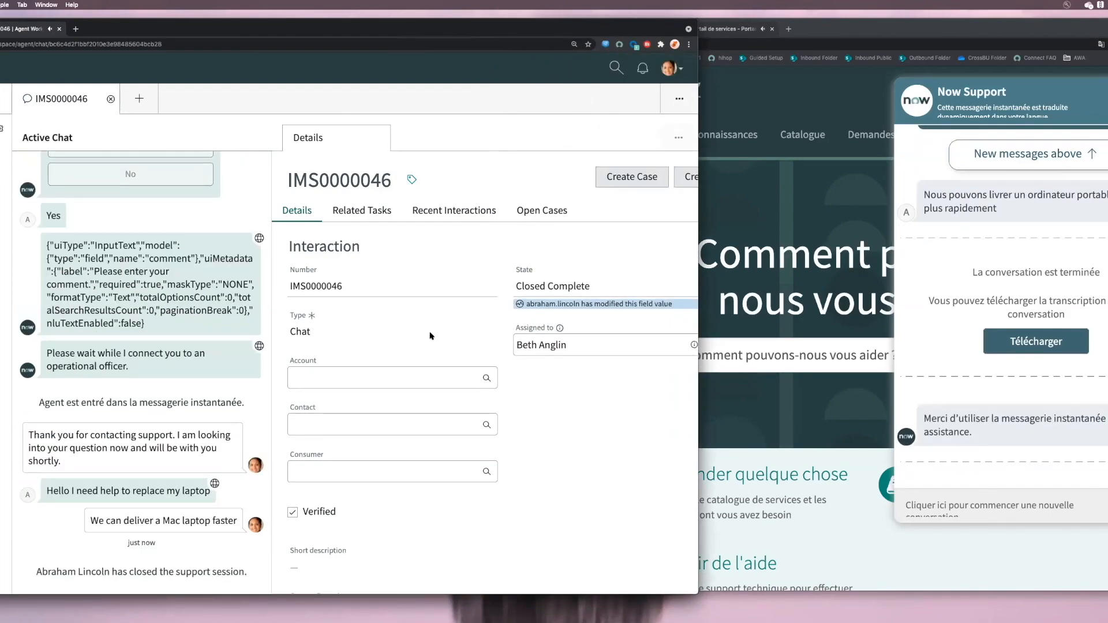
{"action": "scroll", "coordinate": [430, 336], "scroll_direction": "down", "scroll_amount": 5}
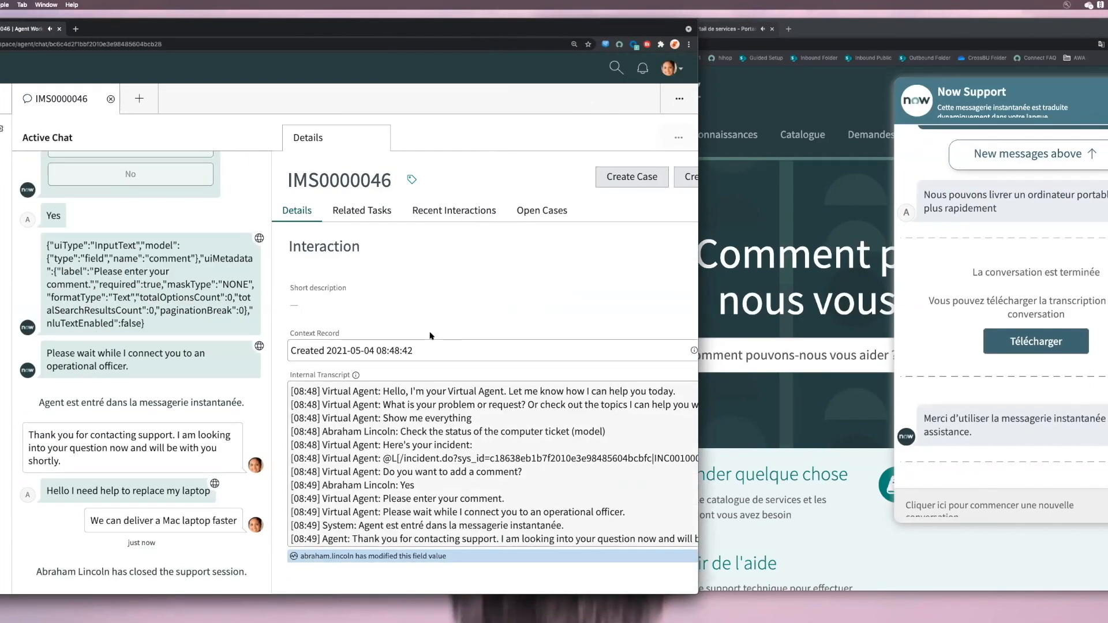
{"action": "double_click", "coordinate": [696, 590]}
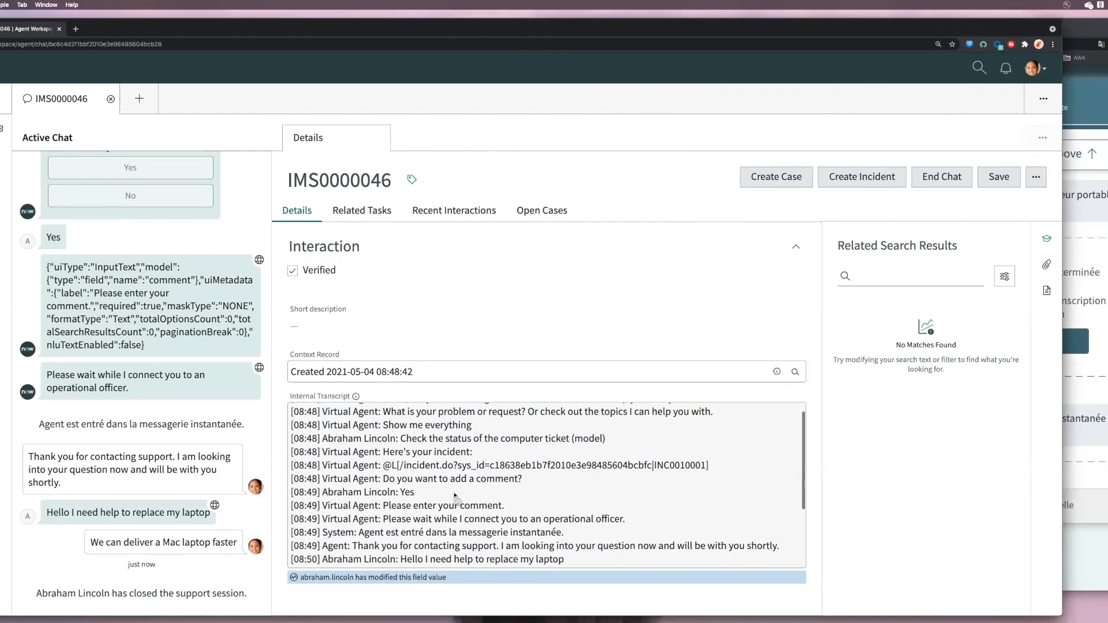
{"action": "scroll", "coordinate": [427, 508], "scroll_direction": "up", "scroll_amount": 1}
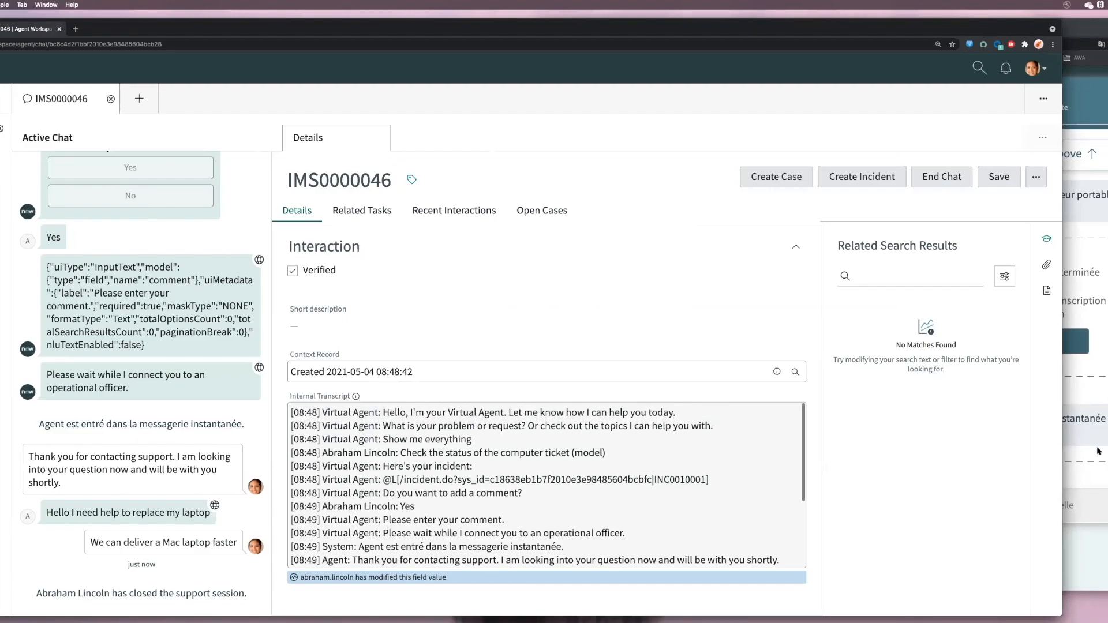
Step: Narrow the Agent Workspace window to uncover the portal chat, download the conversation transcript there, and open the downloaded file
{"action": "left_click_drag", "start_coordinate": [1063, 444], "coordinate": [624, 434]}
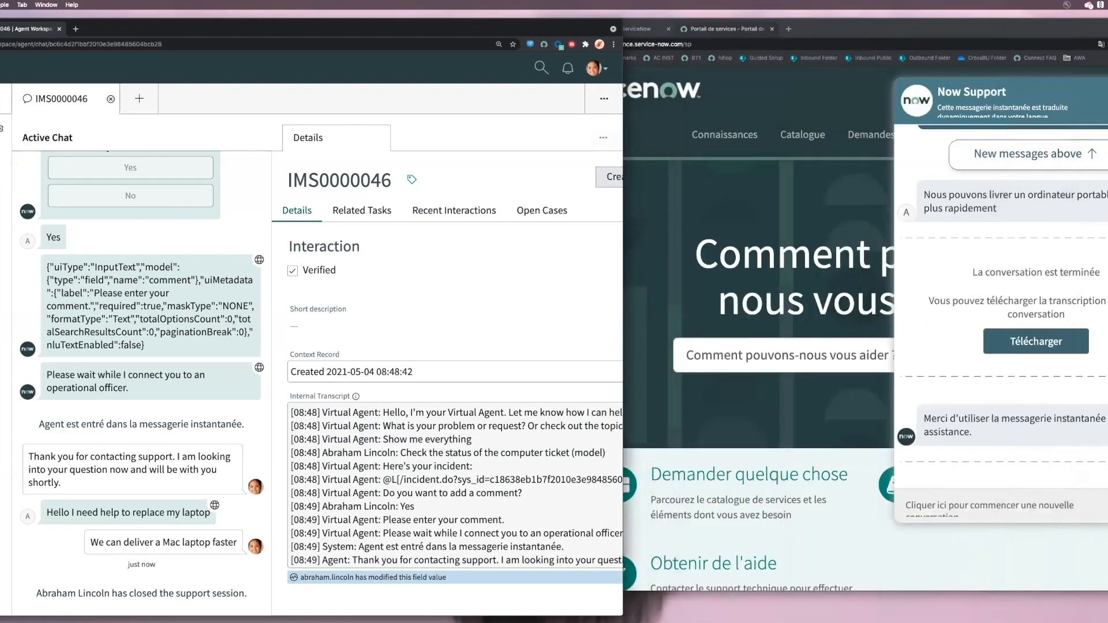
{"action": "left_click", "coordinate": [1068, 344]}
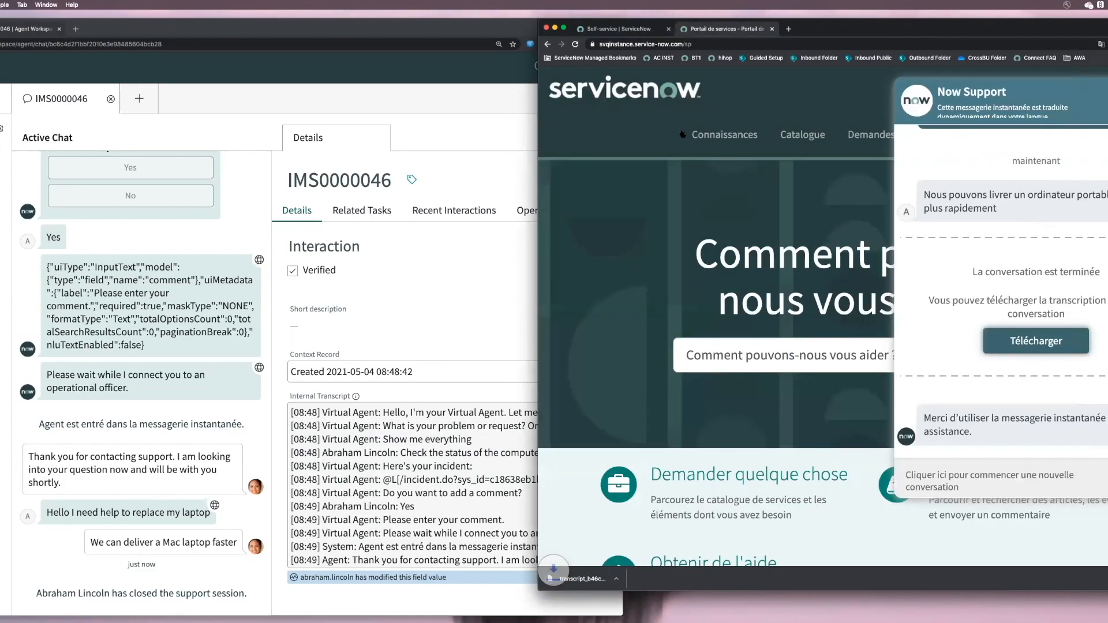
{"action": "left_click", "coordinate": [577, 579]}
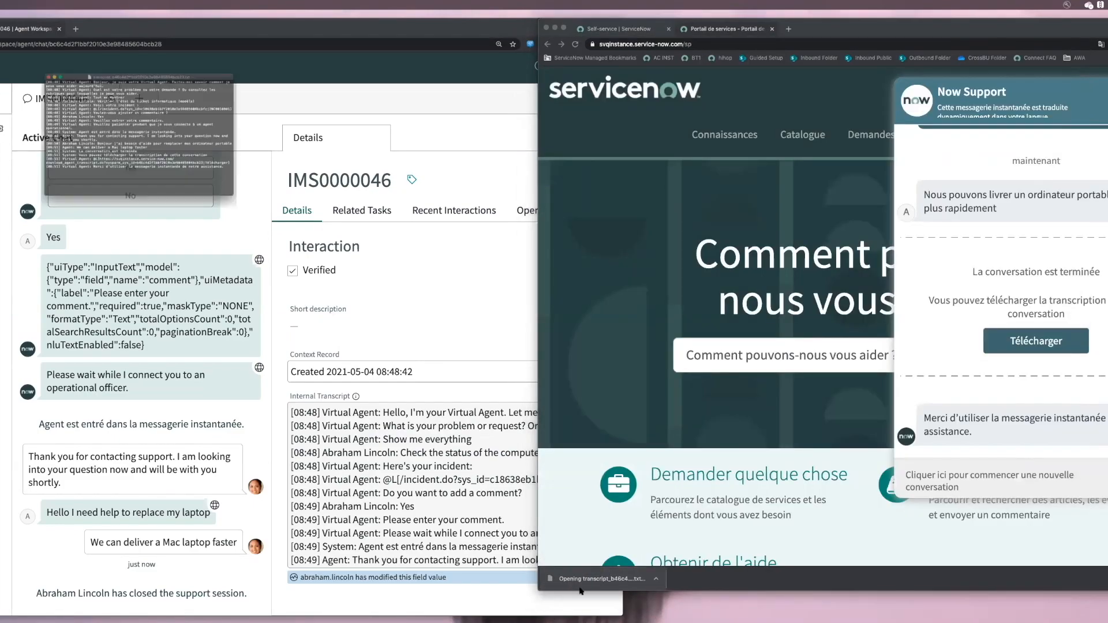
Step: Enlarge and reposition the transcript window, increase its text size, and examine the customer's French version of the conversation
{"action": "left_click_drag", "start_coordinate": [272, 219], "coordinate": [611, 398]}
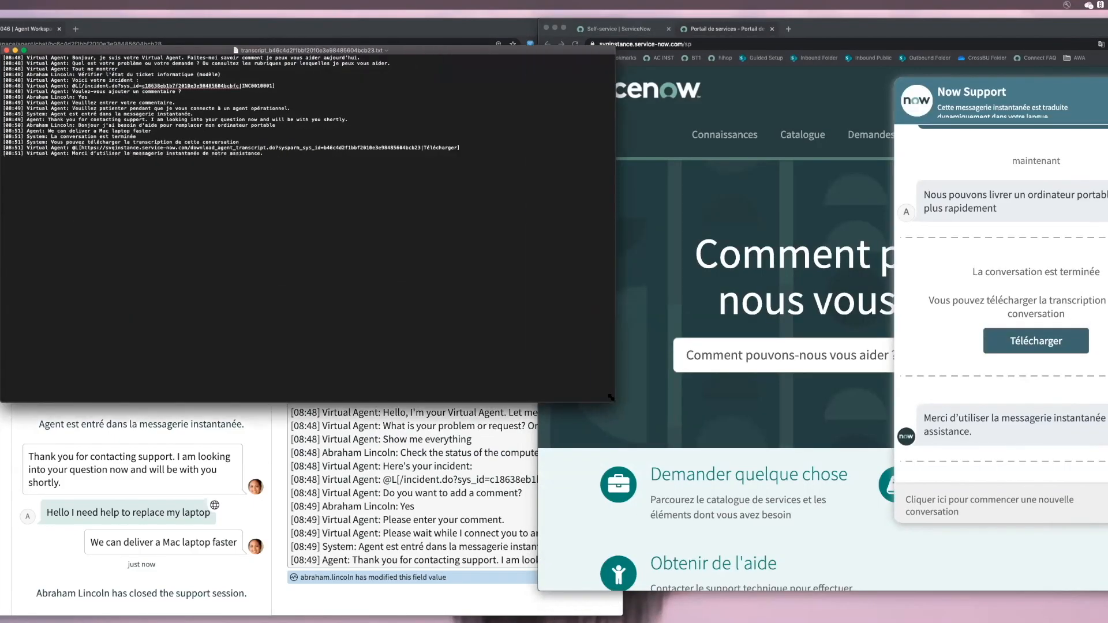
{"action": "left_click_drag", "start_coordinate": [88, 50], "coordinate": [307, 147]}
{"action": "left_click_drag", "start_coordinate": [520, 265], "coordinate": [205, 155]}
{"action": "key", "text": "super+plus"}
{"action": "key", "text": "super+plus"}
{"action": "key", "text": "super+plus"}
{"action": "key", "text": "super+plus"}
{"action": "key", "text": "super+plus"}
{"action": "key", "text": "super+plus"}
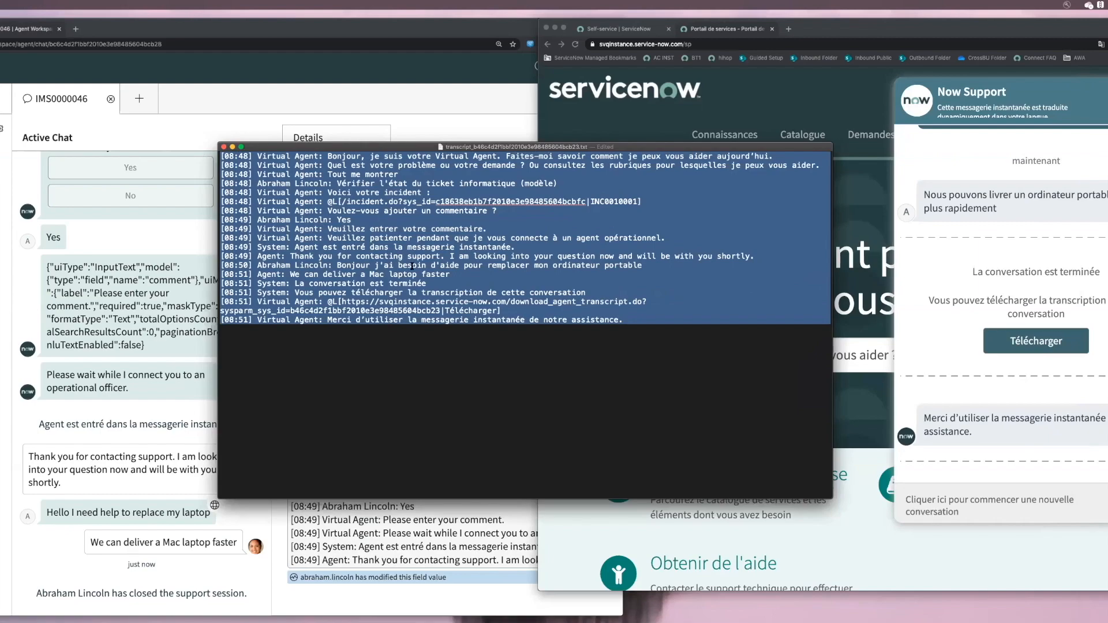
{"action": "left_click", "coordinate": [421, 291]}
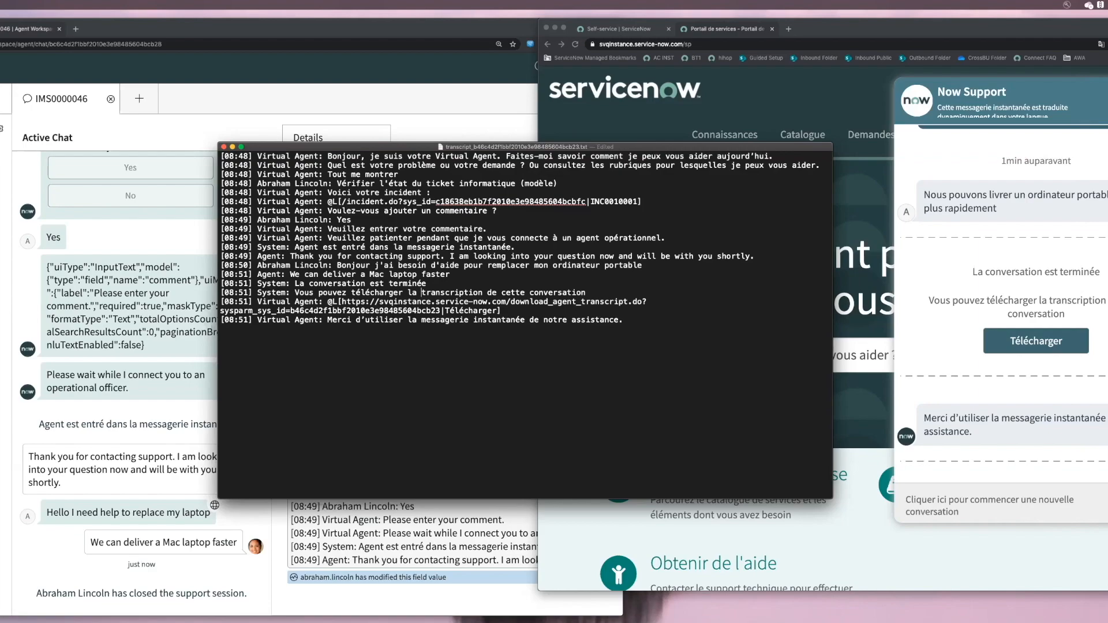
Step: Switch to the PowerPoint presentation, start the slide show from the Exercise slide, and advance to the Resource links slide
{"action": "left_click", "coordinate": [733, 621]}
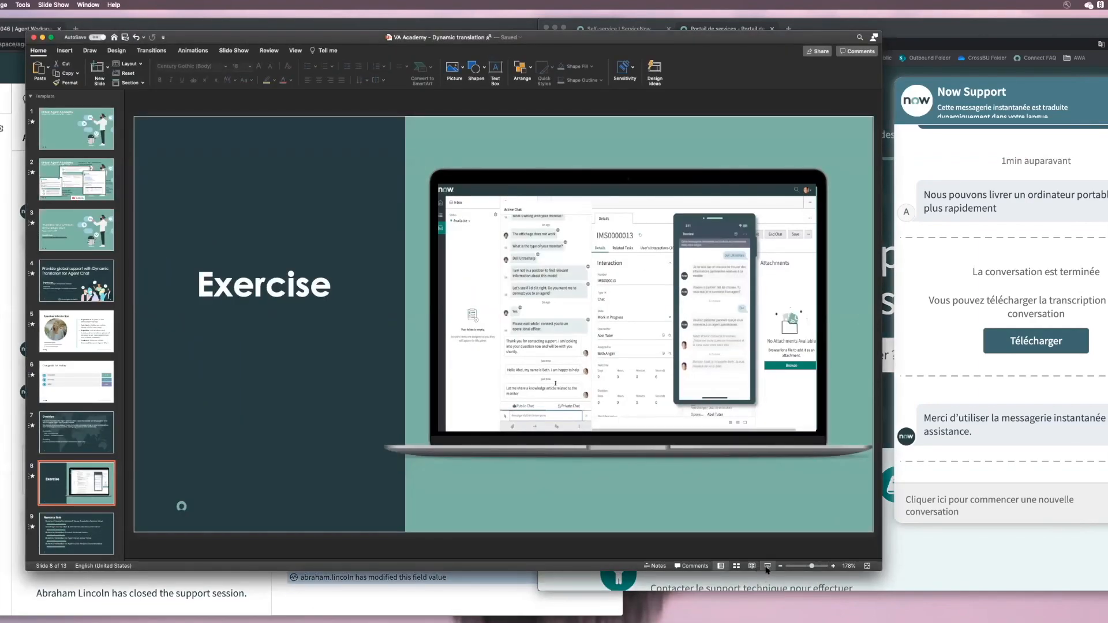
{"action": "left_click", "coordinate": [767, 566]}
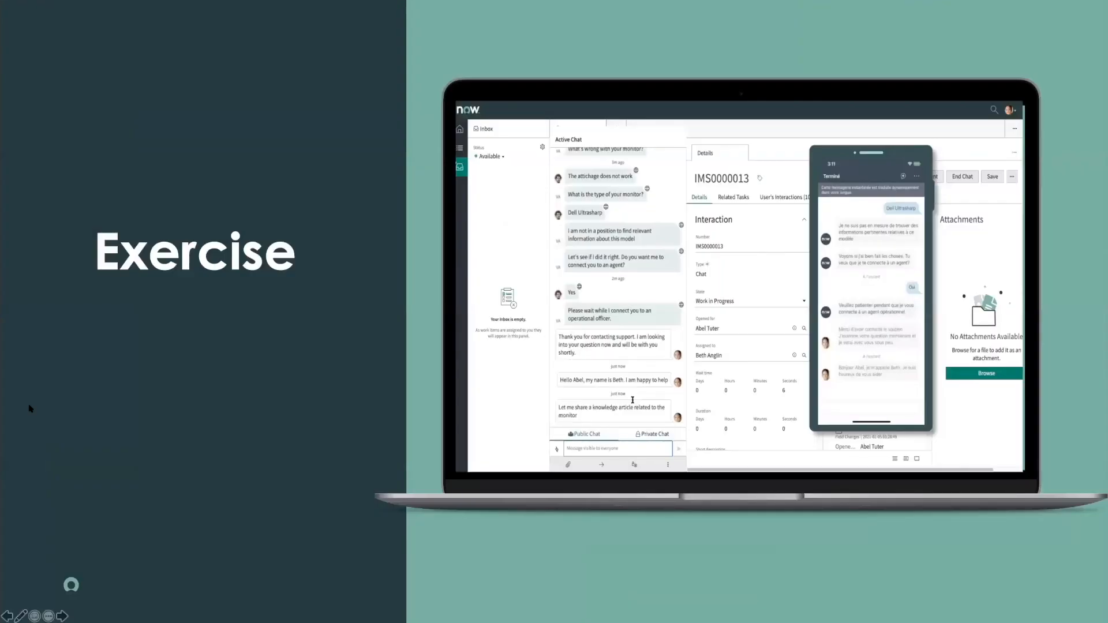
{"action": "key", "text": "Right"}
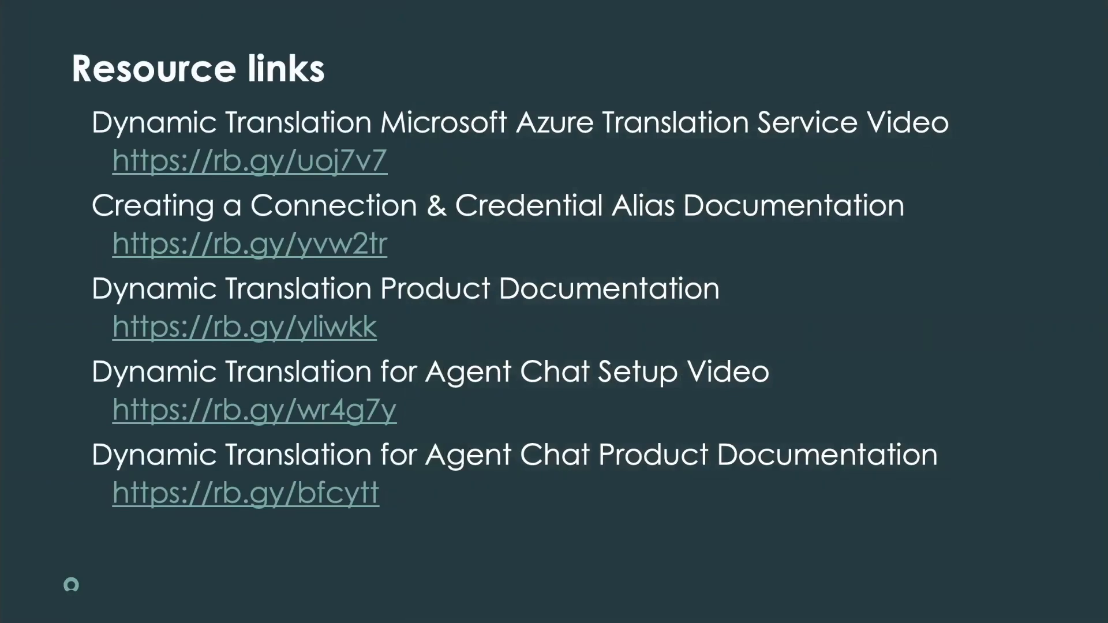